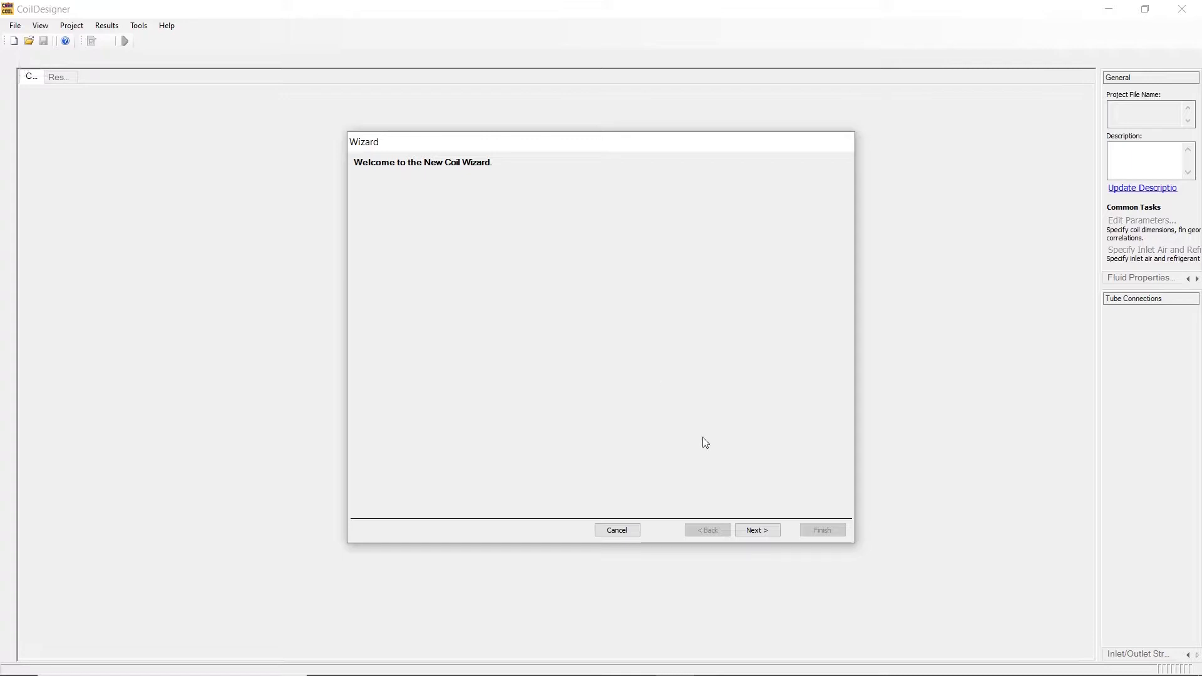
Choose a Tube-in-Tube Heat Exchanger as the coil type and accept the default segment count and tube information.
left_click(760, 532)
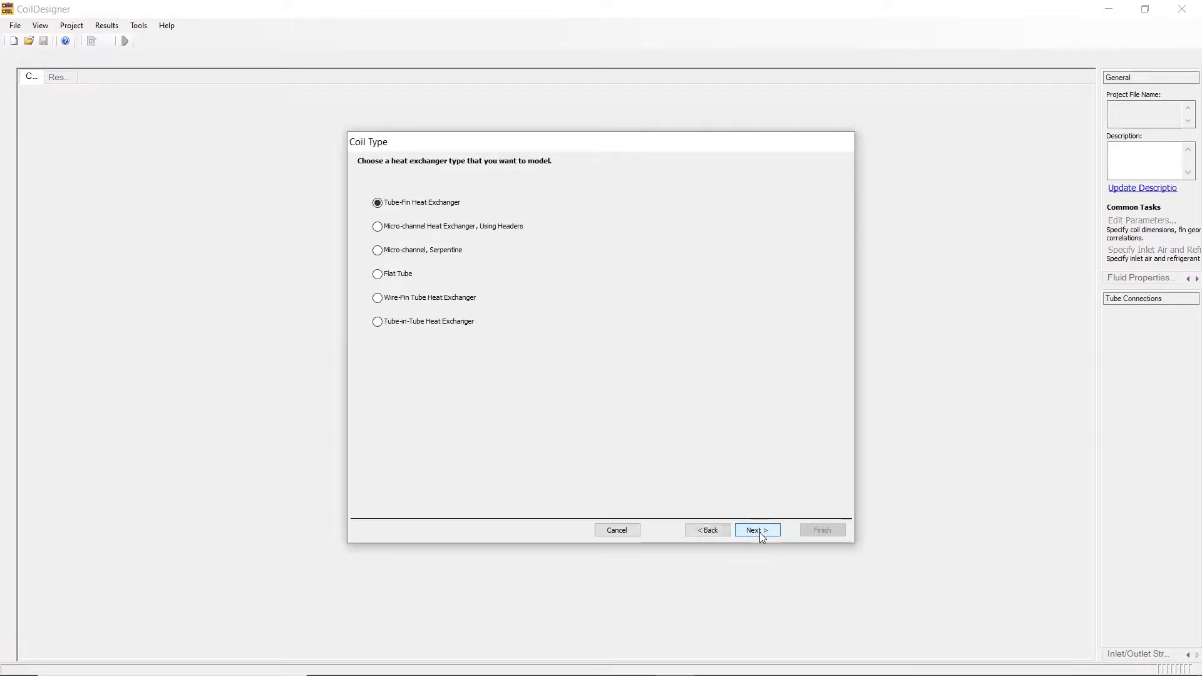
left_click(377, 323)
left_click(757, 531)
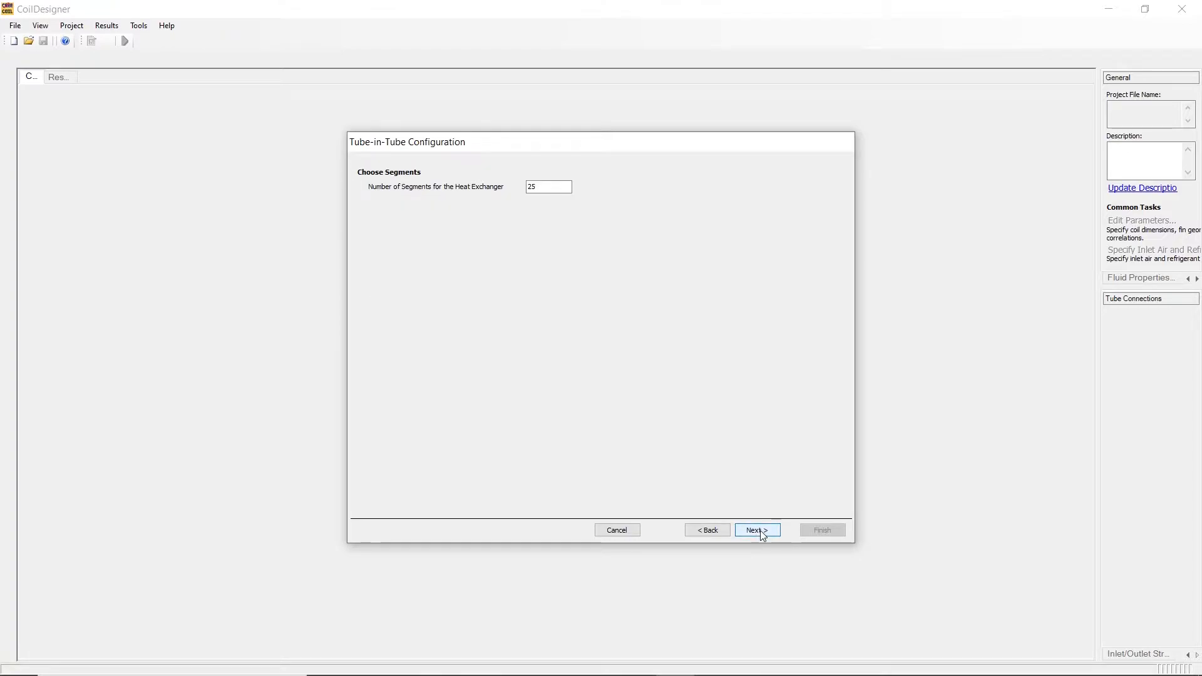
left_click(762, 534)
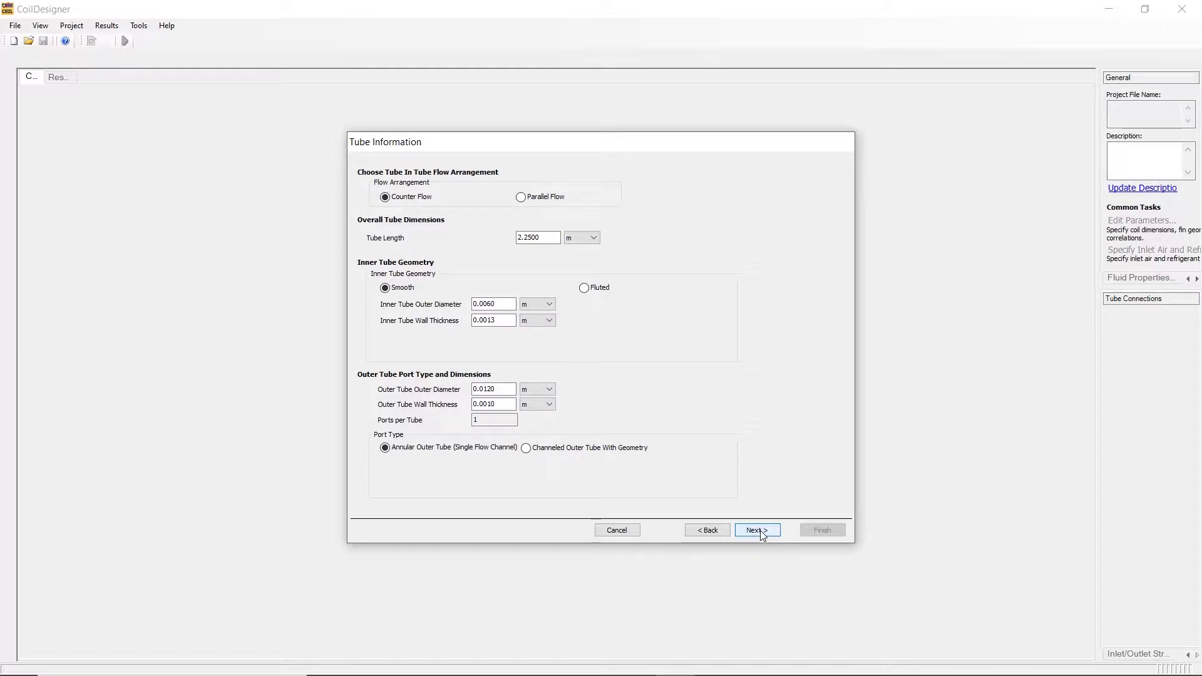
left_click(761, 533)
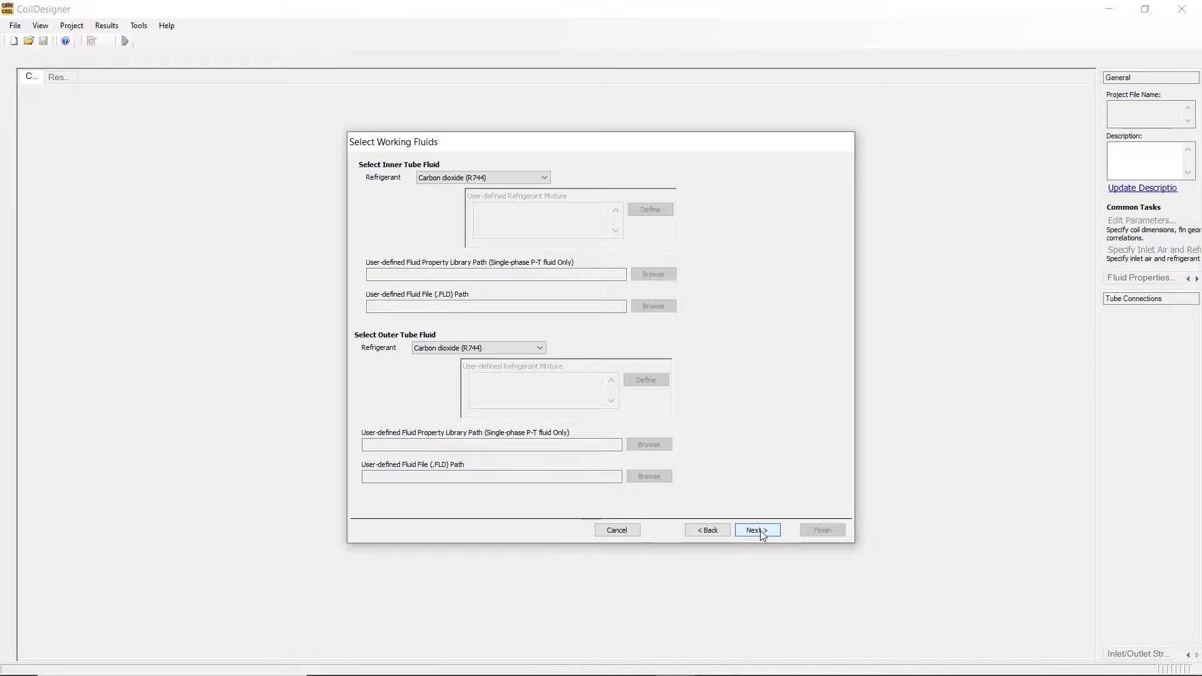
Set the inner tube refrigerant to User Defined Fluid (.FLD) File.
left_click(544, 178)
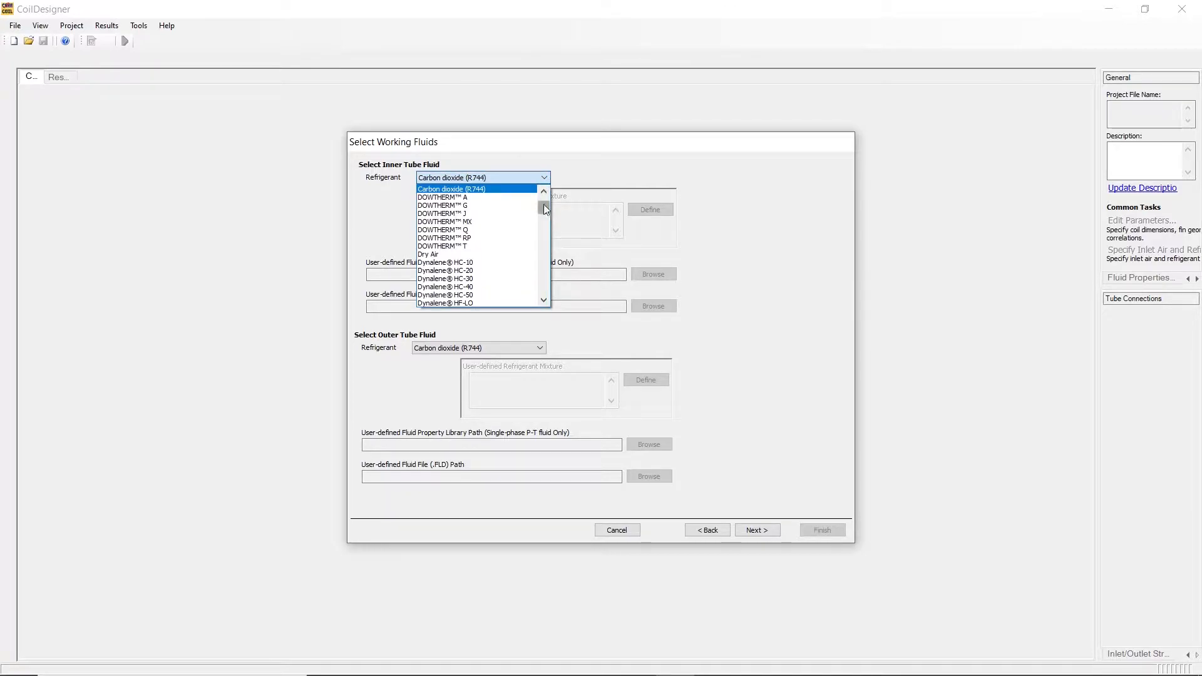
scroll(543, 204, "up", 2)
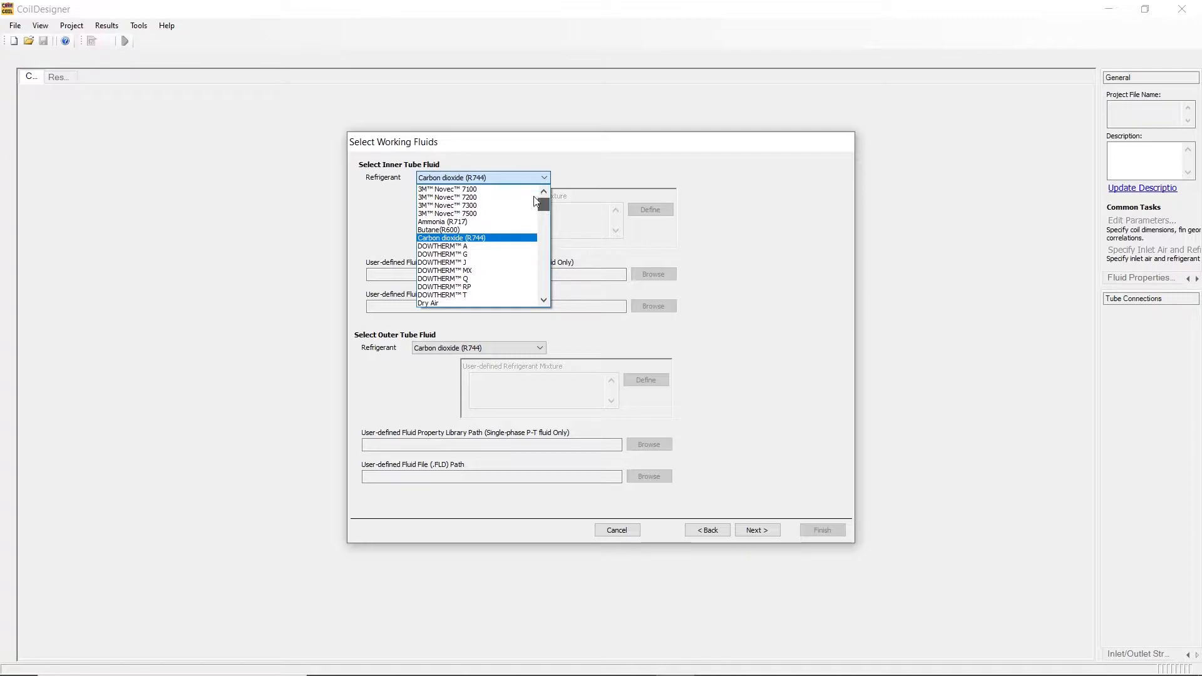
left_click(544, 211)
left_click_drag(543, 210, 550, 289)
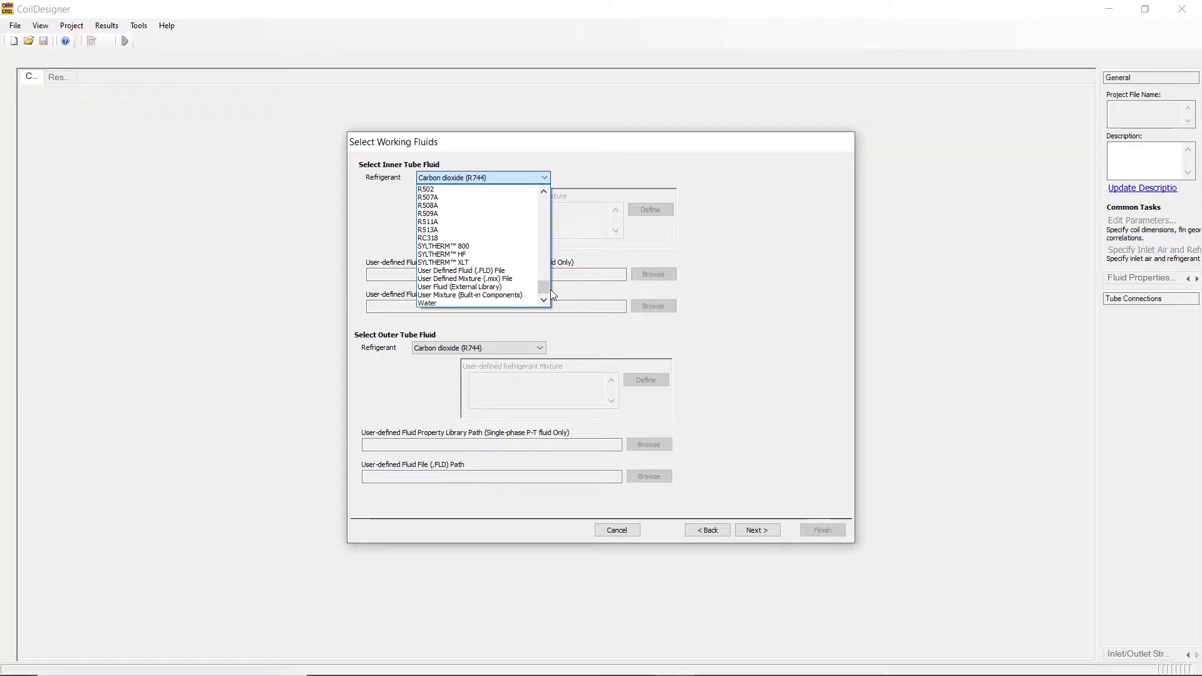
left_click(509, 272)
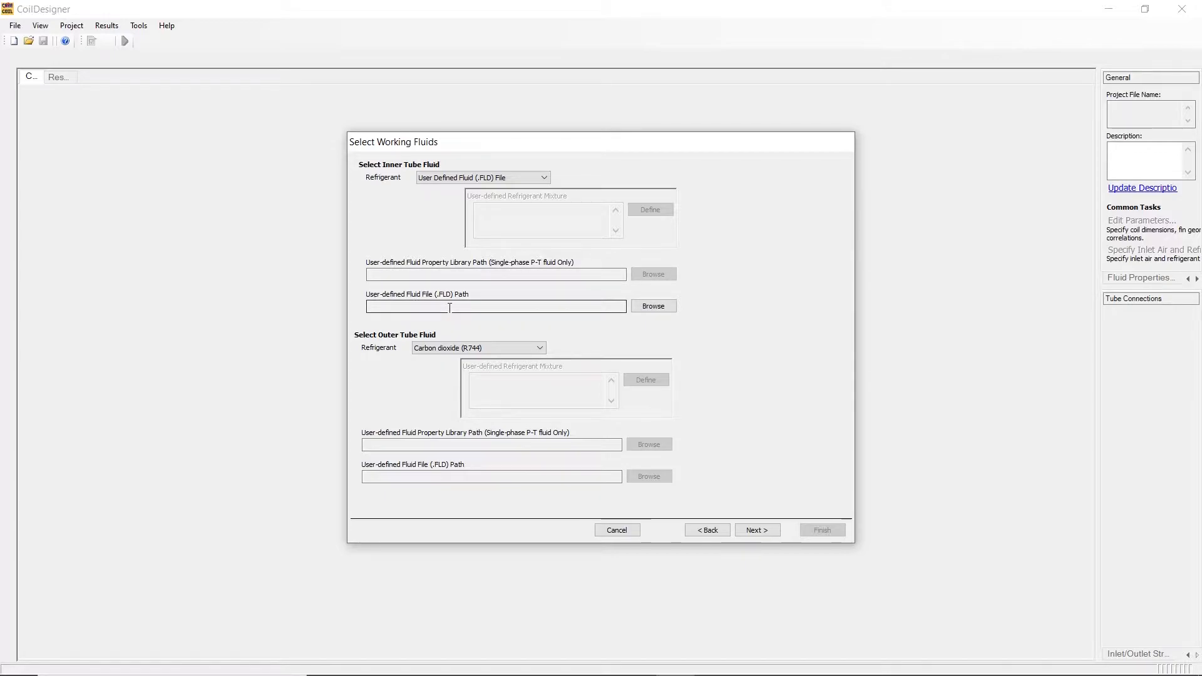
Load AMMONIA.FLD from the cproperties8 fluids folder as the inner tube's user-defined fluid file.
left_click(668, 307)
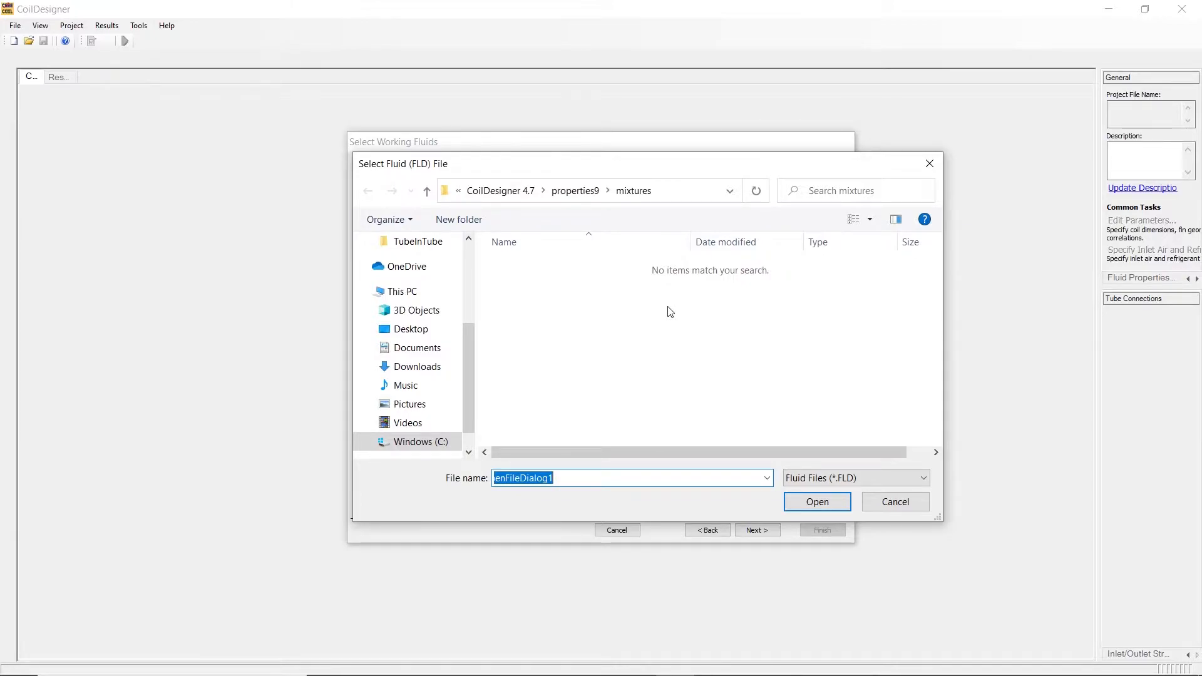
left_click(499, 192)
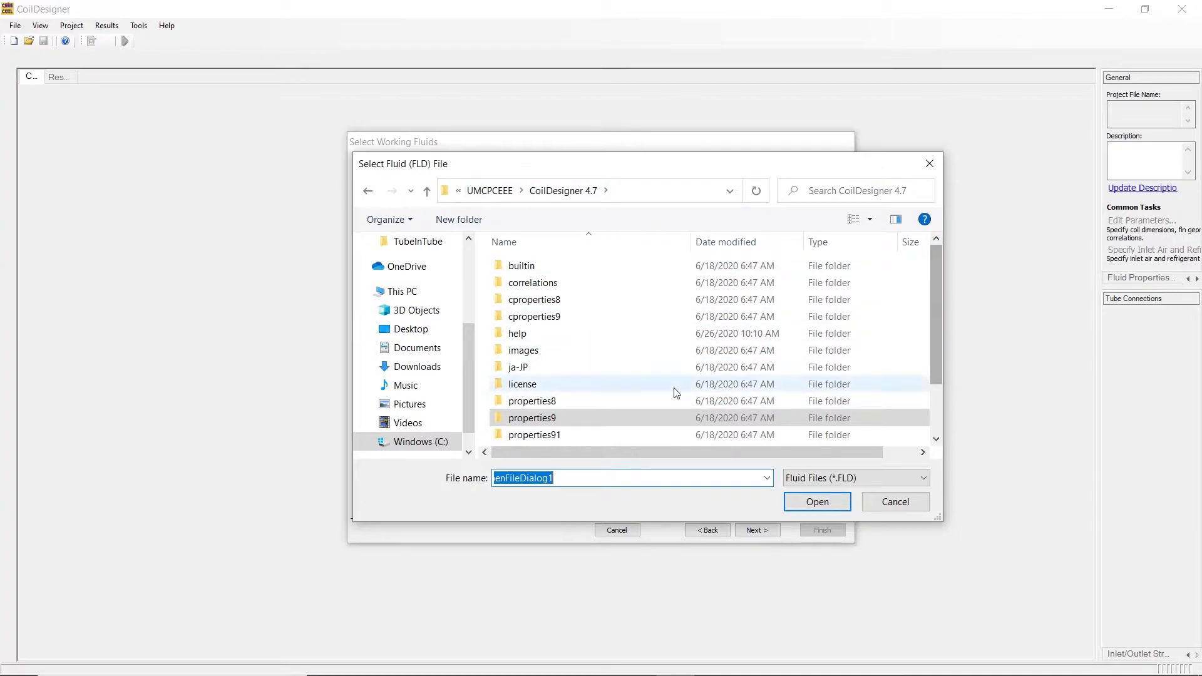
double_click(548, 300)
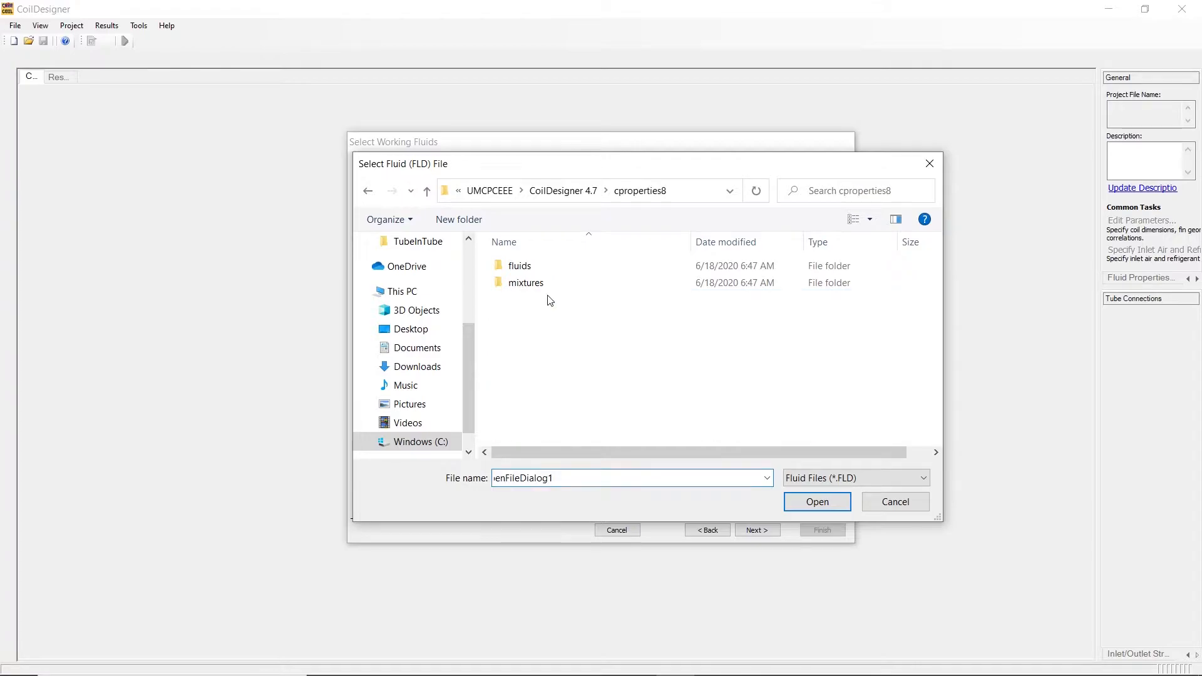
double_click(525, 268)
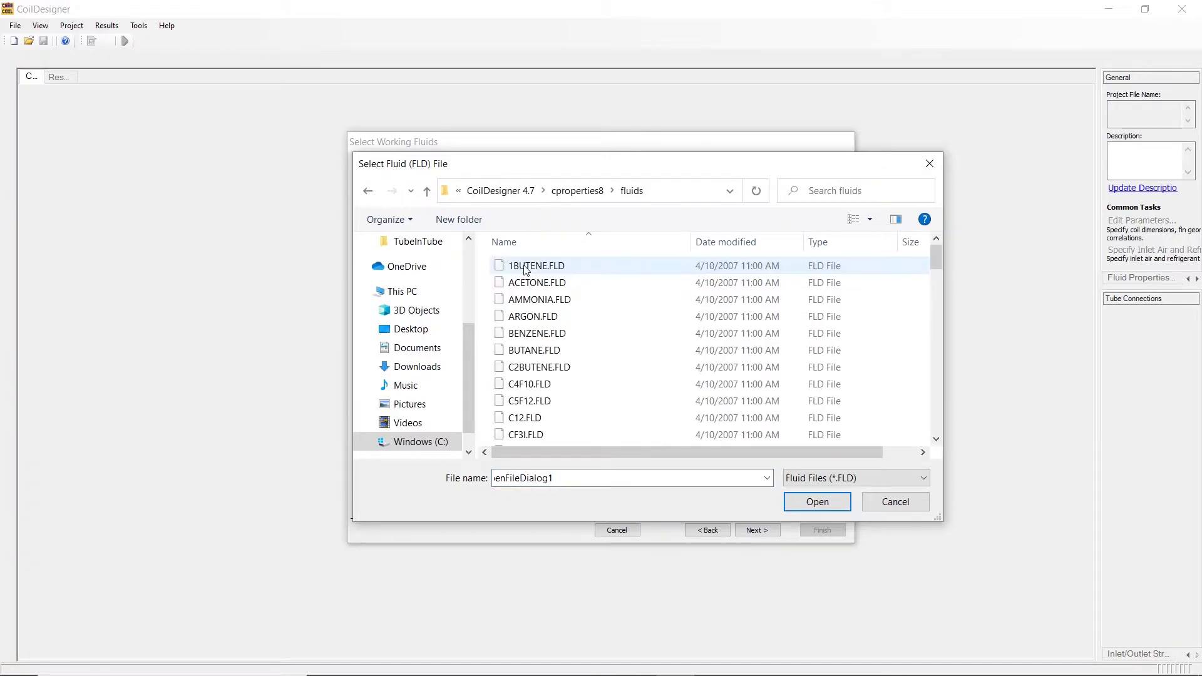
scroll(576, 330, "down", 4)
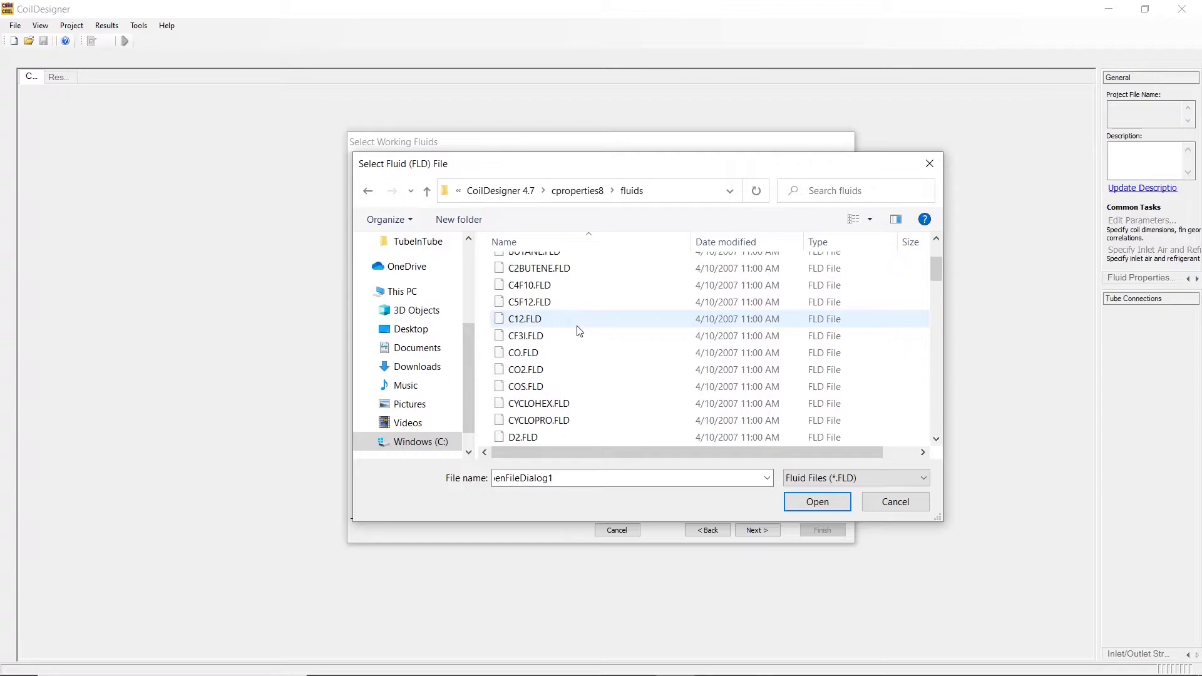
scroll(577, 330, "up", 4)
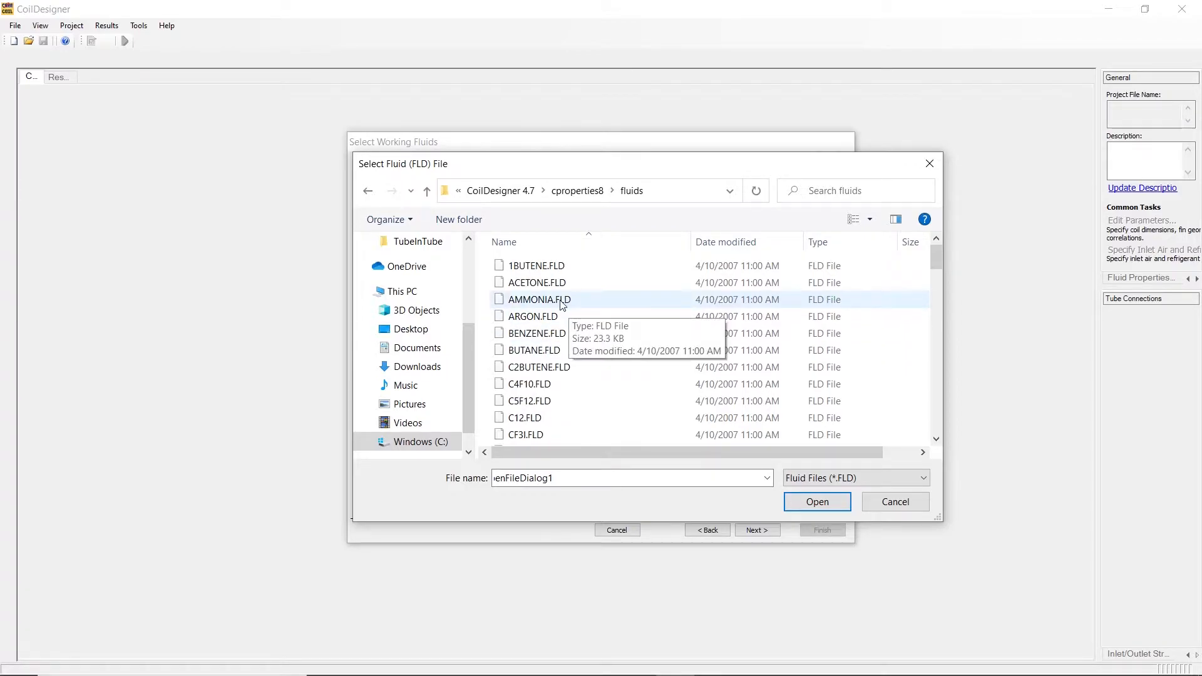
left_click(562, 301)
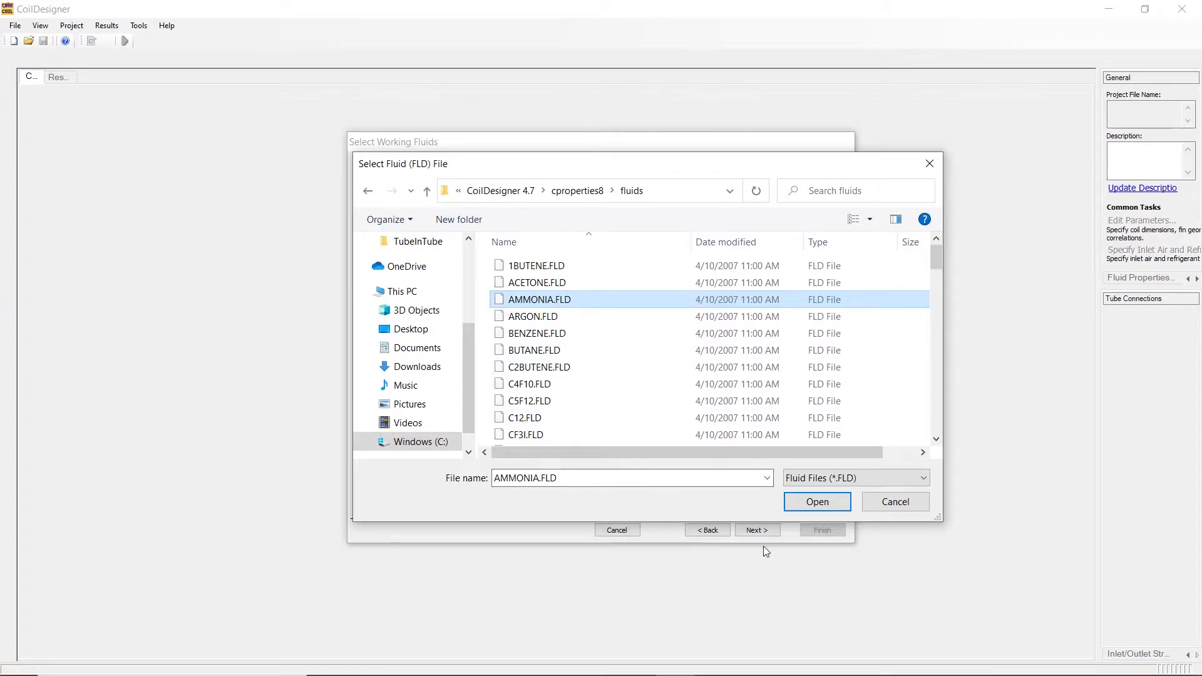
left_click(833, 502)
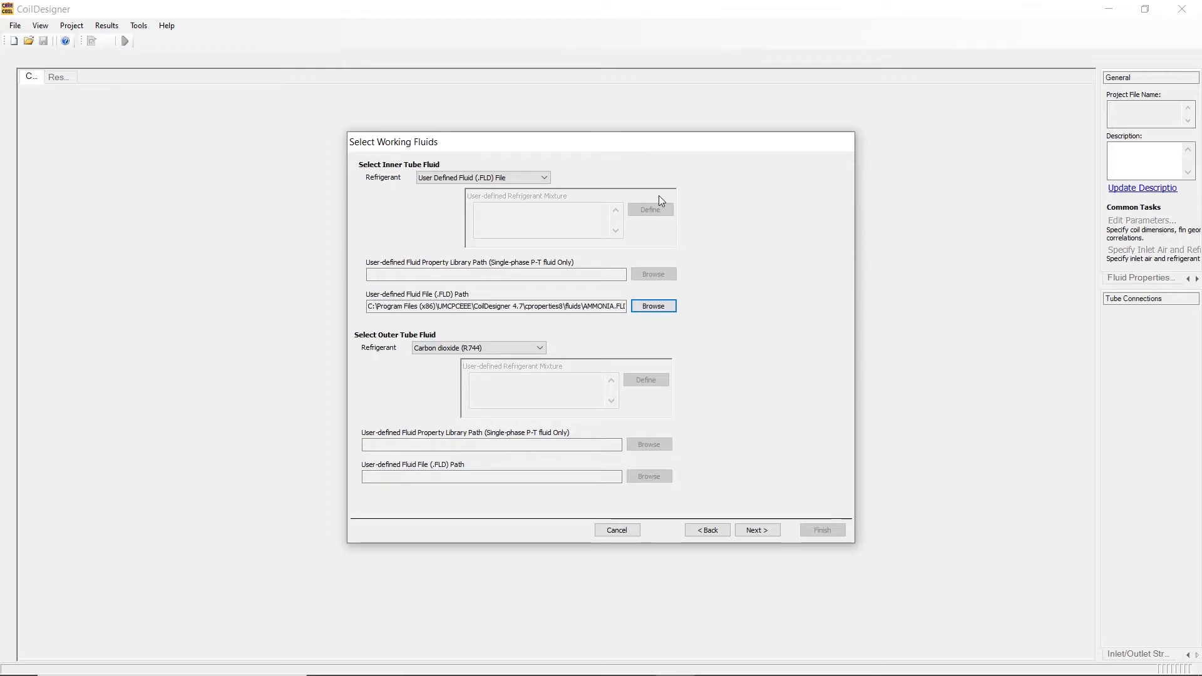
Set the inner tube refrigerant to User Defined Mixture (.mix) File and load R401A.MIX from the cproperties8 mixtures folder.
left_click(544, 179)
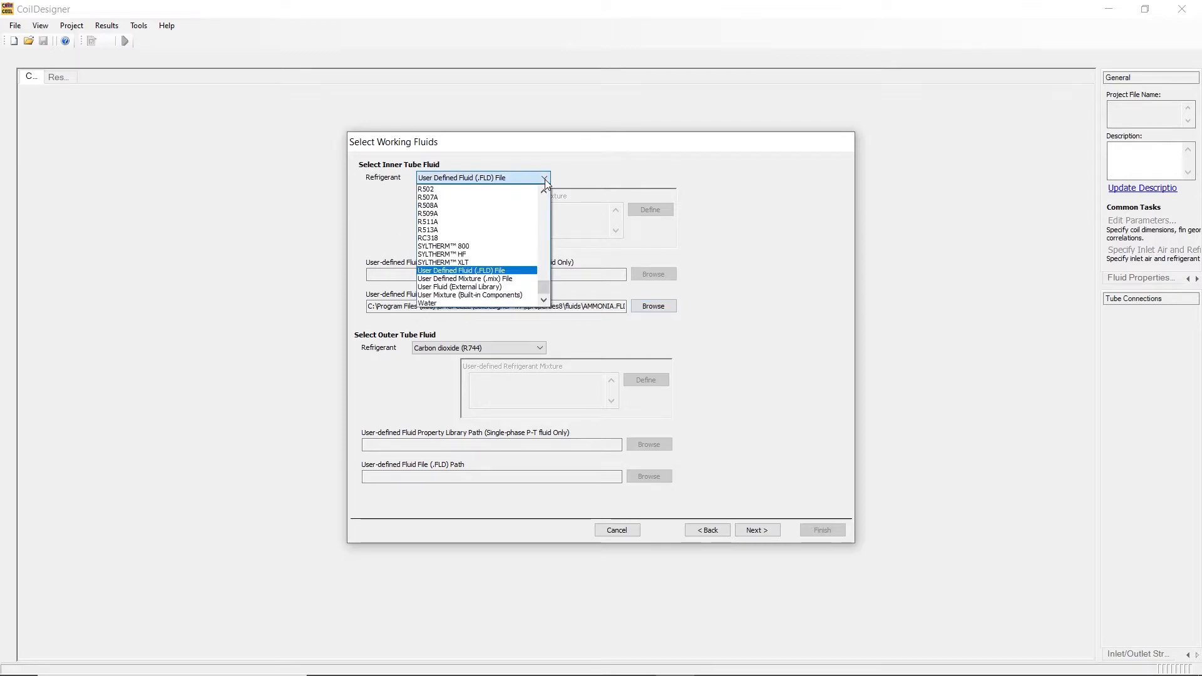
left_click(506, 279)
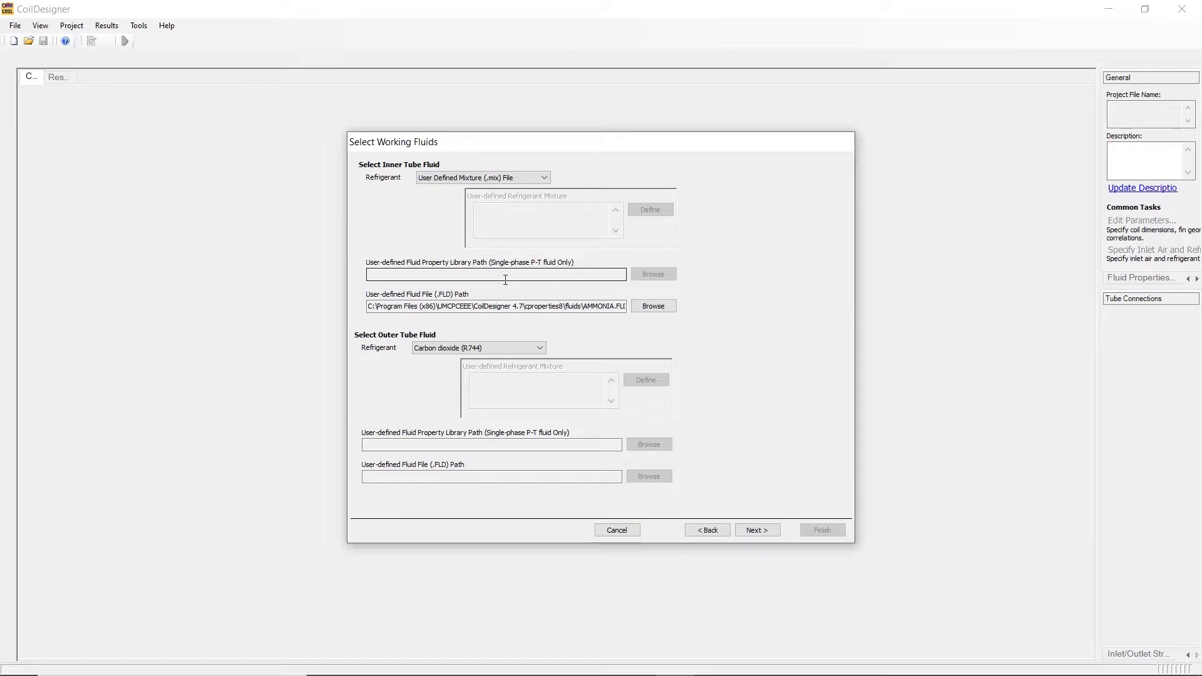
left_click(664, 312)
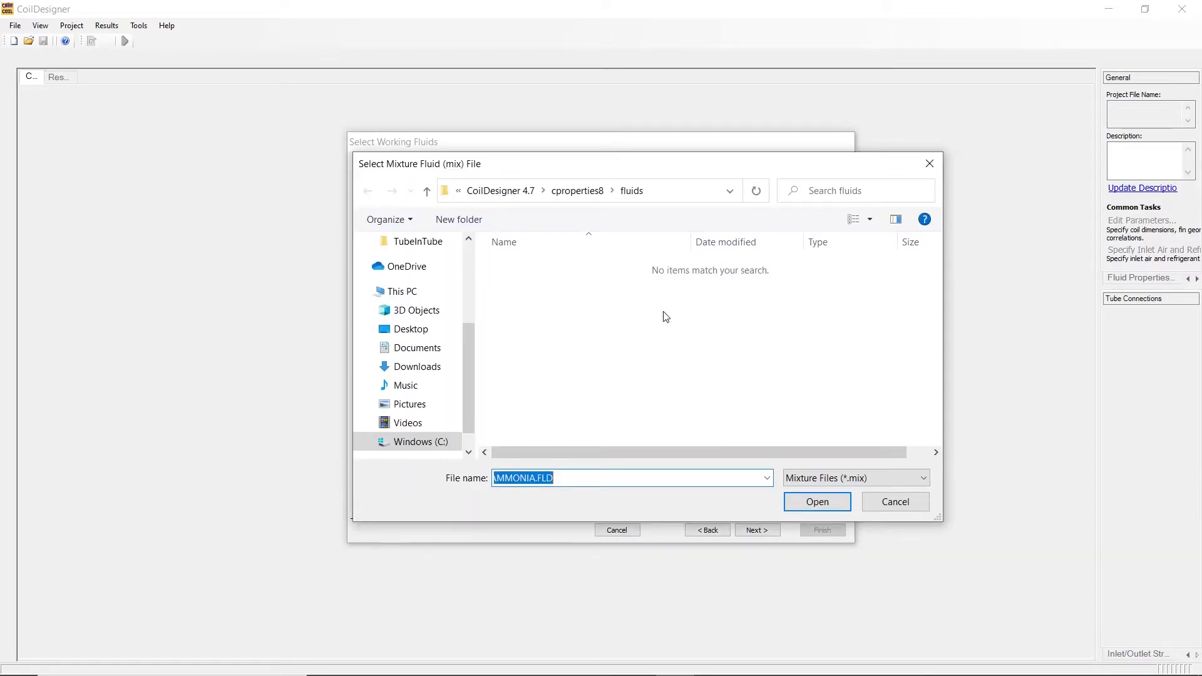
left_click(572, 190)
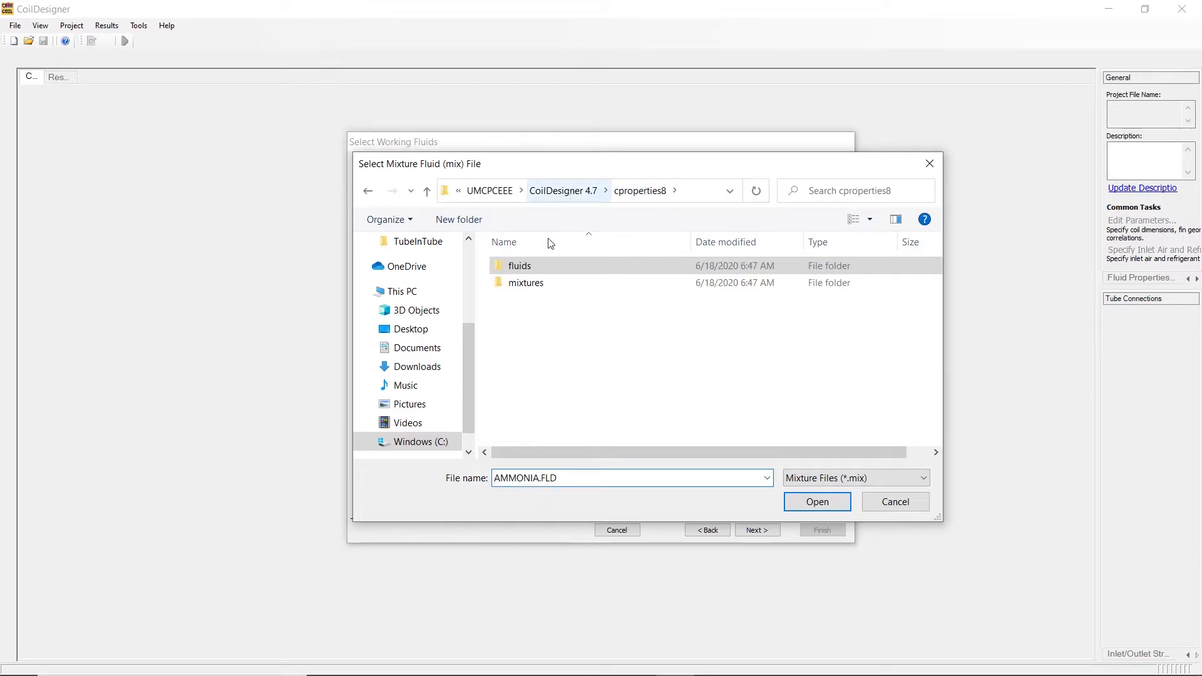
double_click(526, 282)
left_click(526, 287)
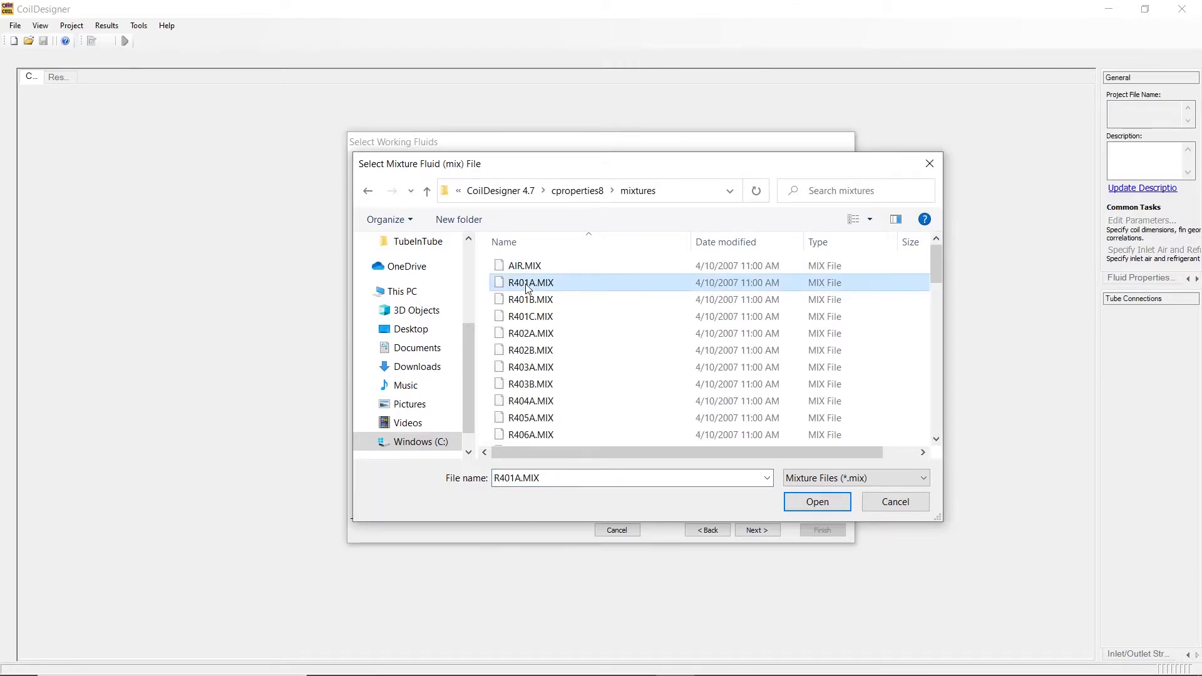
left_click(826, 502)
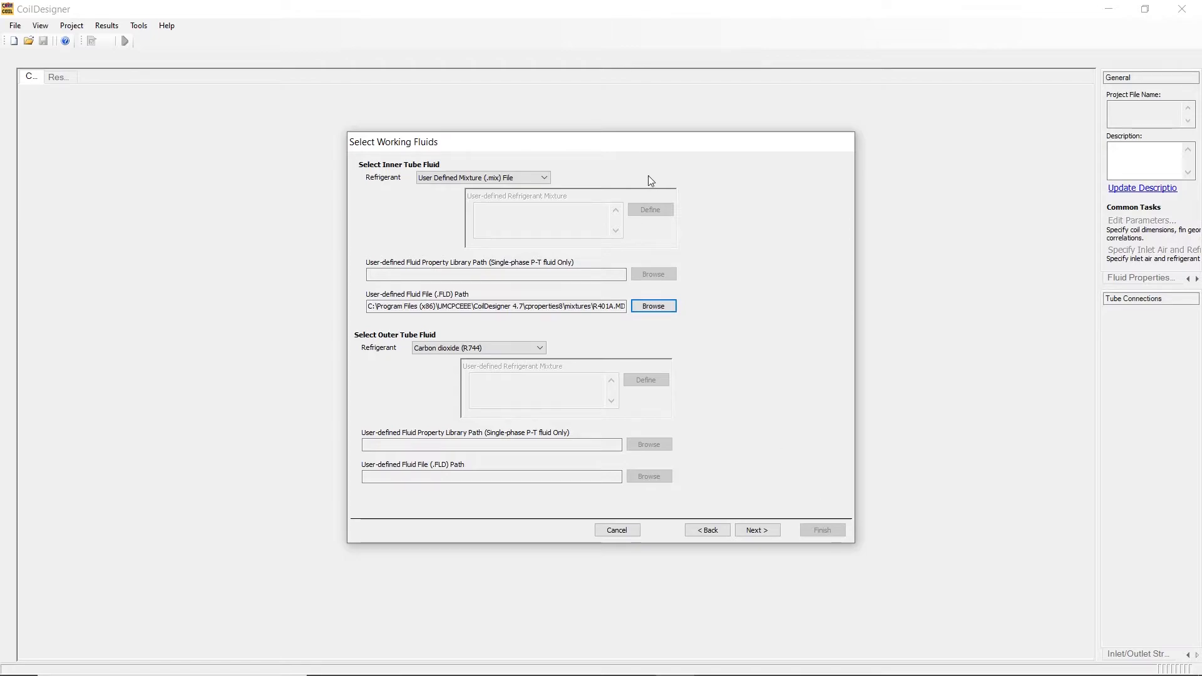
Set the inner tube refrigerant to User Fluid (External Library) and load C1.C1Excel.4.dll from the CoilDesigner 4.7 folder as its property library.
left_click(547, 180)
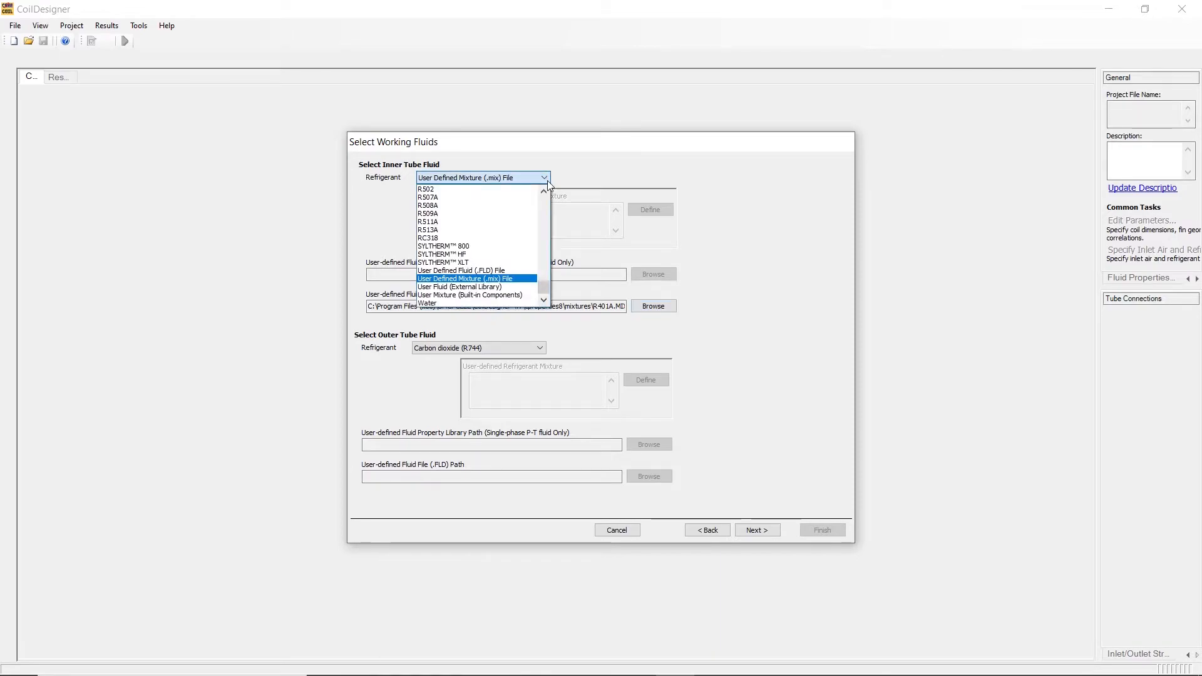
left_click(500, 289)
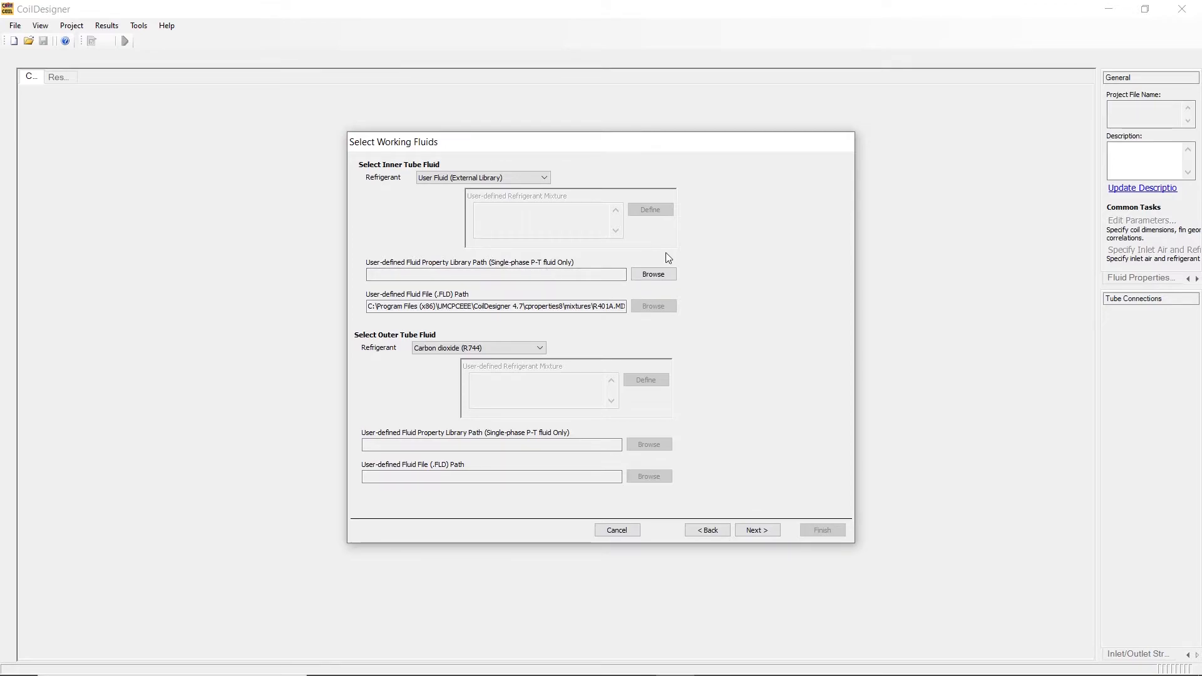
left_click(661, 277)
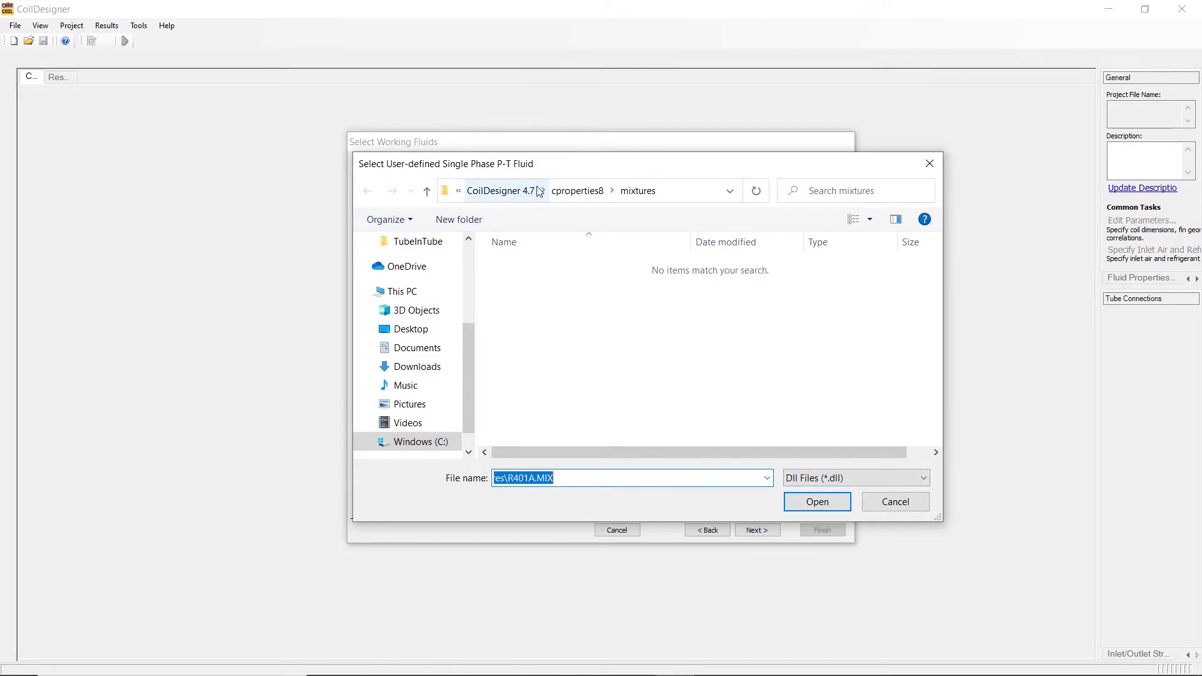
left_click(516, 195)
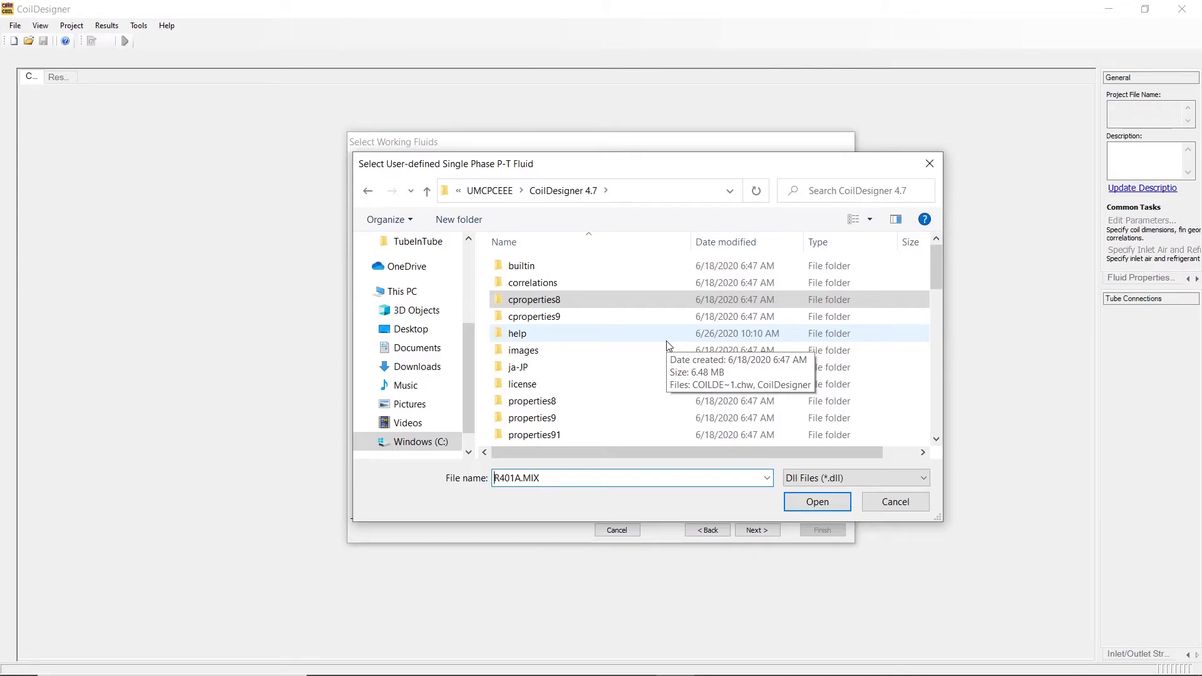
left_click_drag(932, 277, 949, 329)
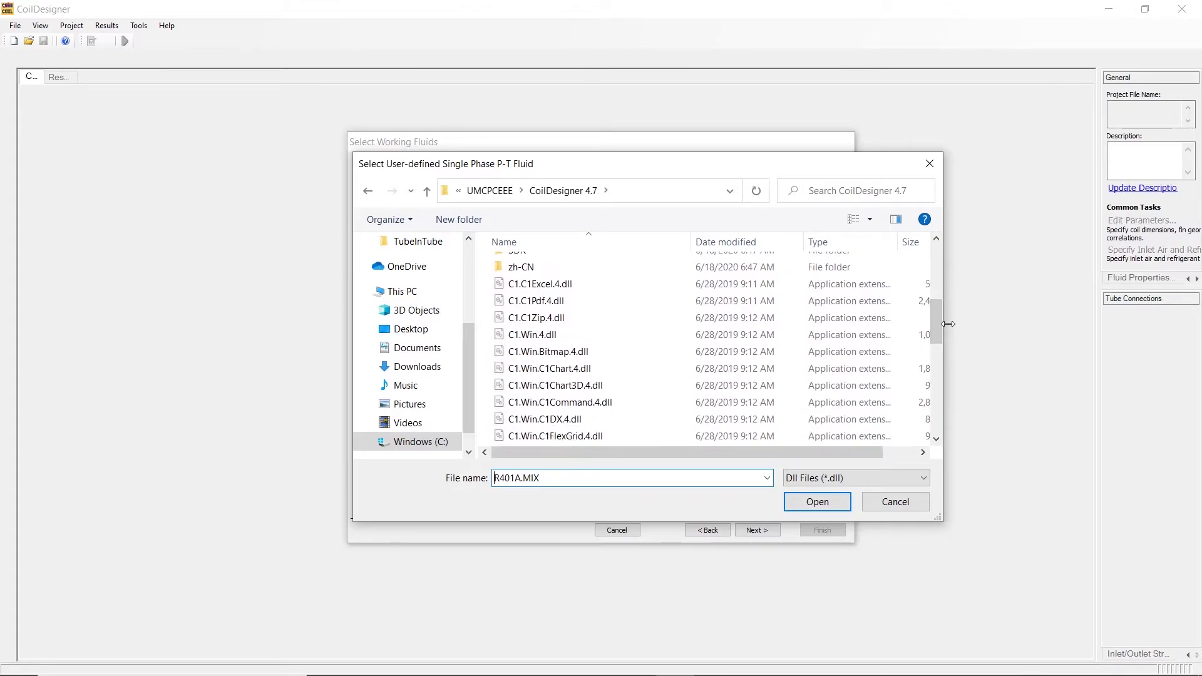
left_click(879, 293)
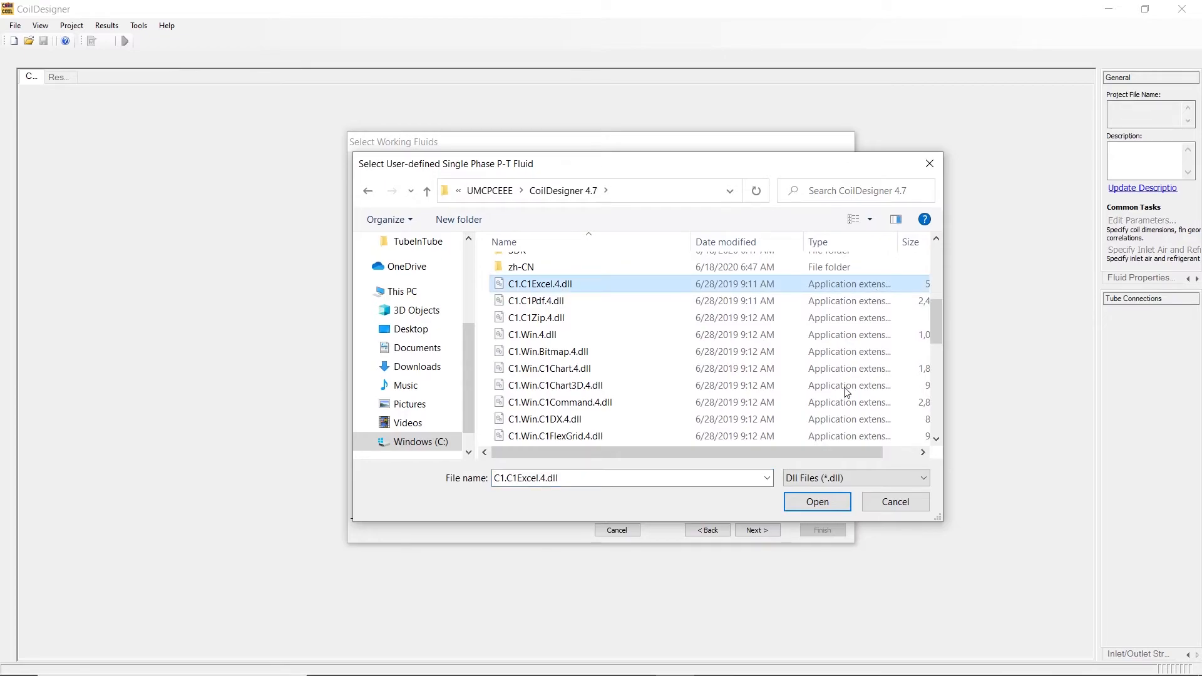
left_click(817, 502)
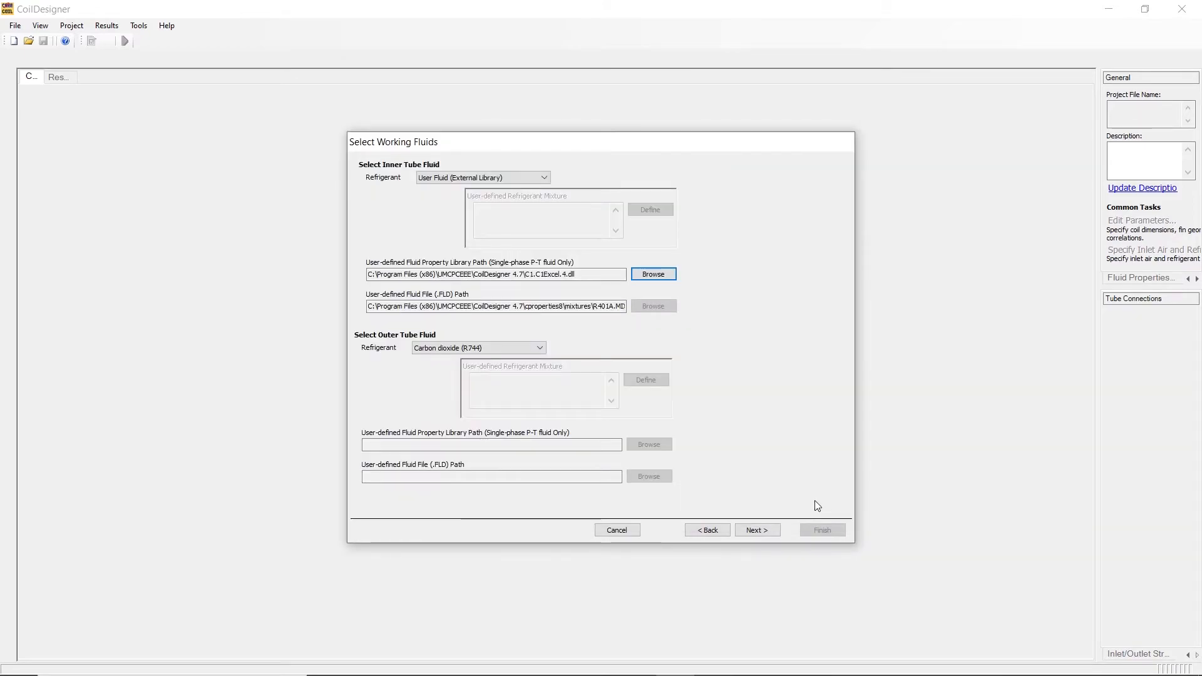
Set the inner tube refrigerant to User Mixture (Built-in Components) and open its mixture definition.
left_click(546, 183)
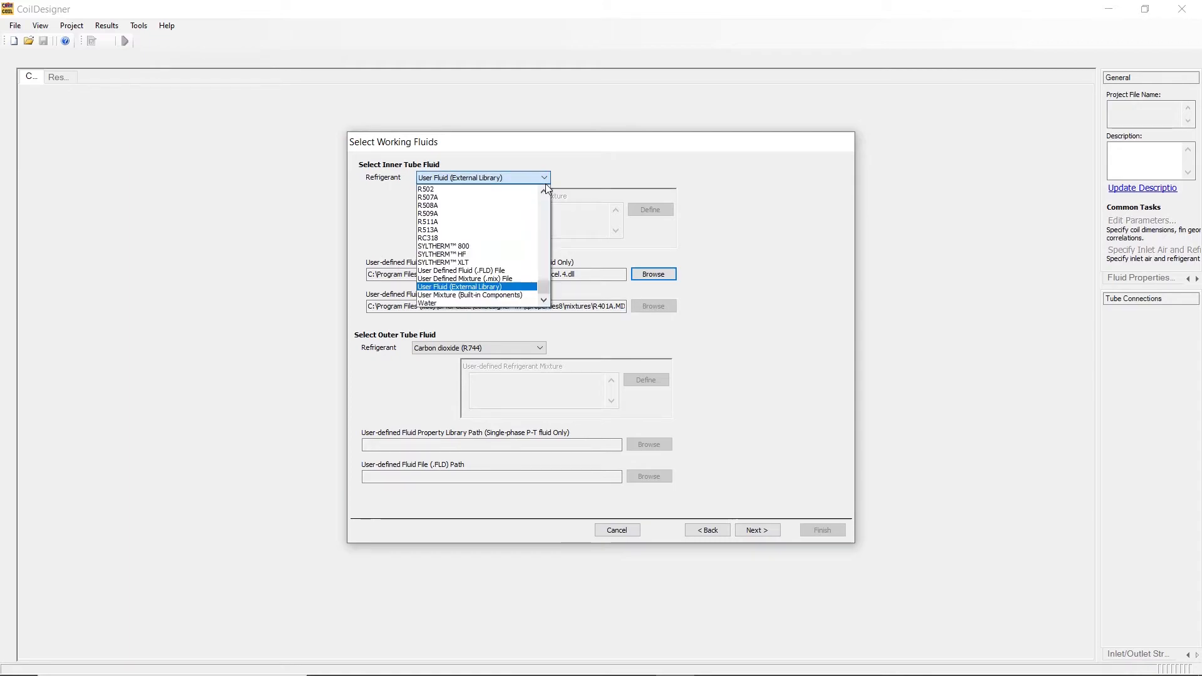
left_click(504, 295)
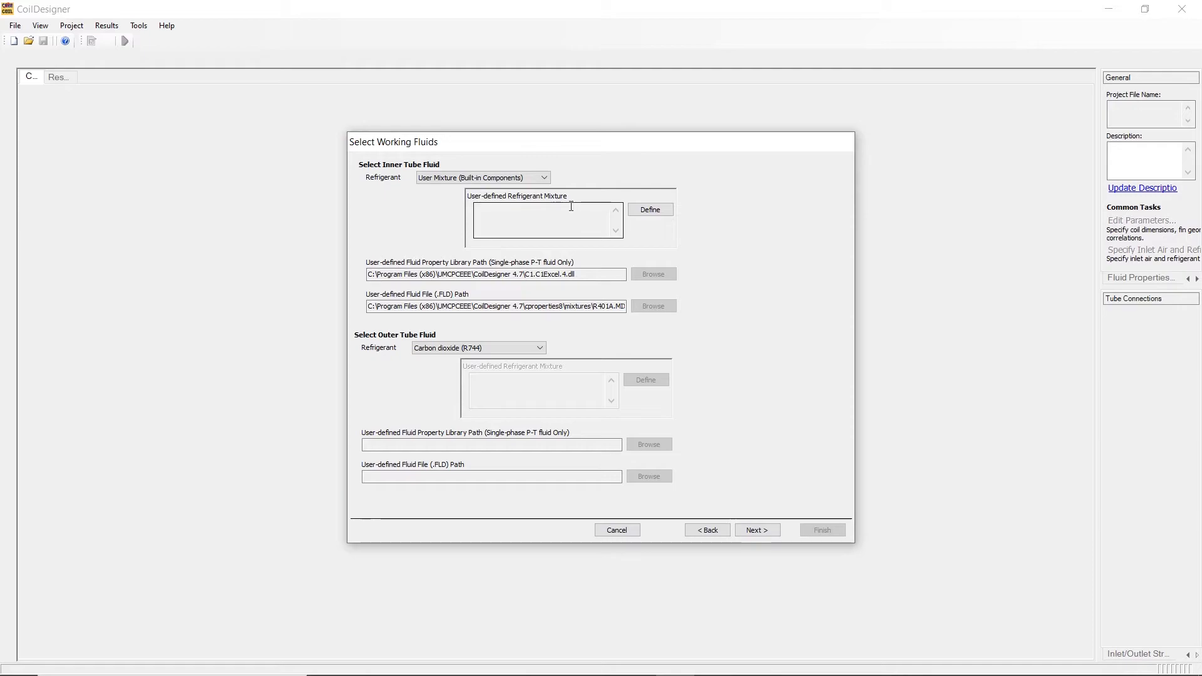
left_click(648, 215)
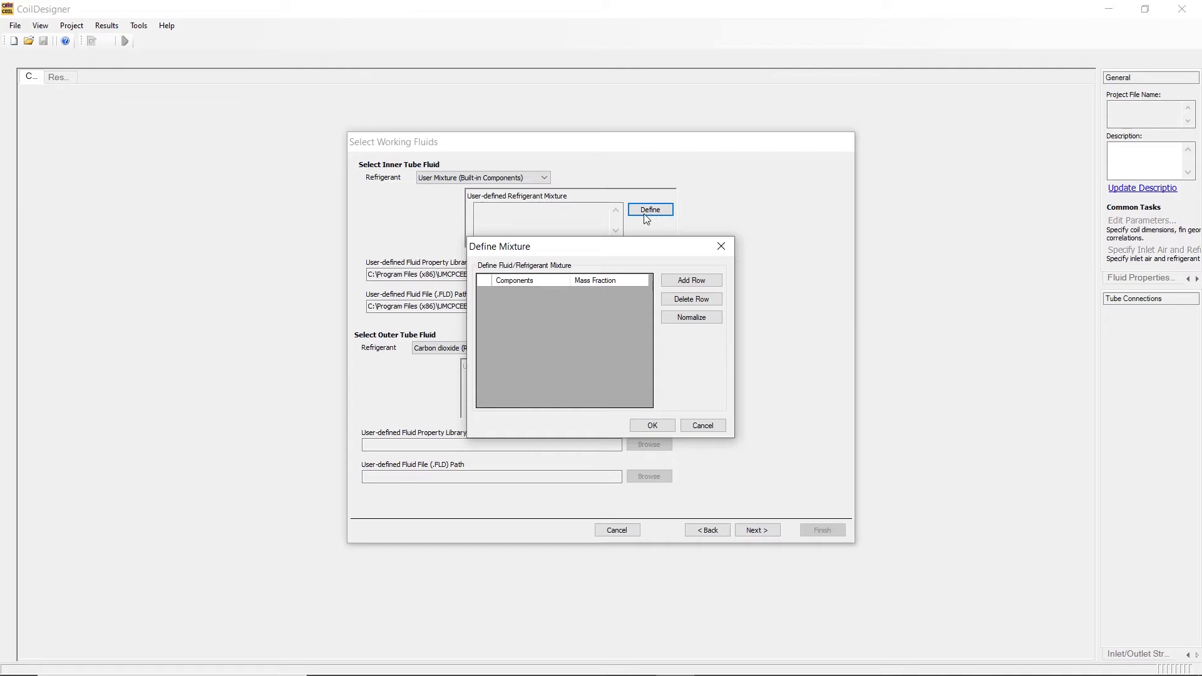
Add R123 as a component of the inner tube mixture with a mass fraction of 0.6.
left_click(692, 281)
left_click(566, 295)
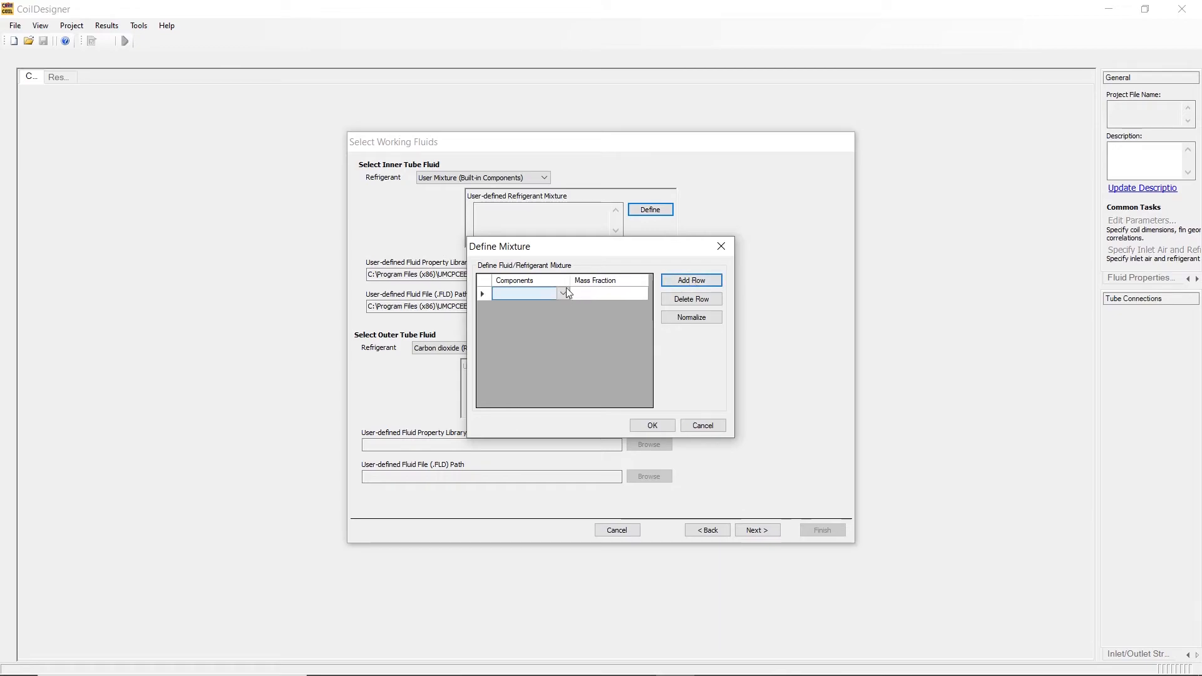
left_click(564, 294)
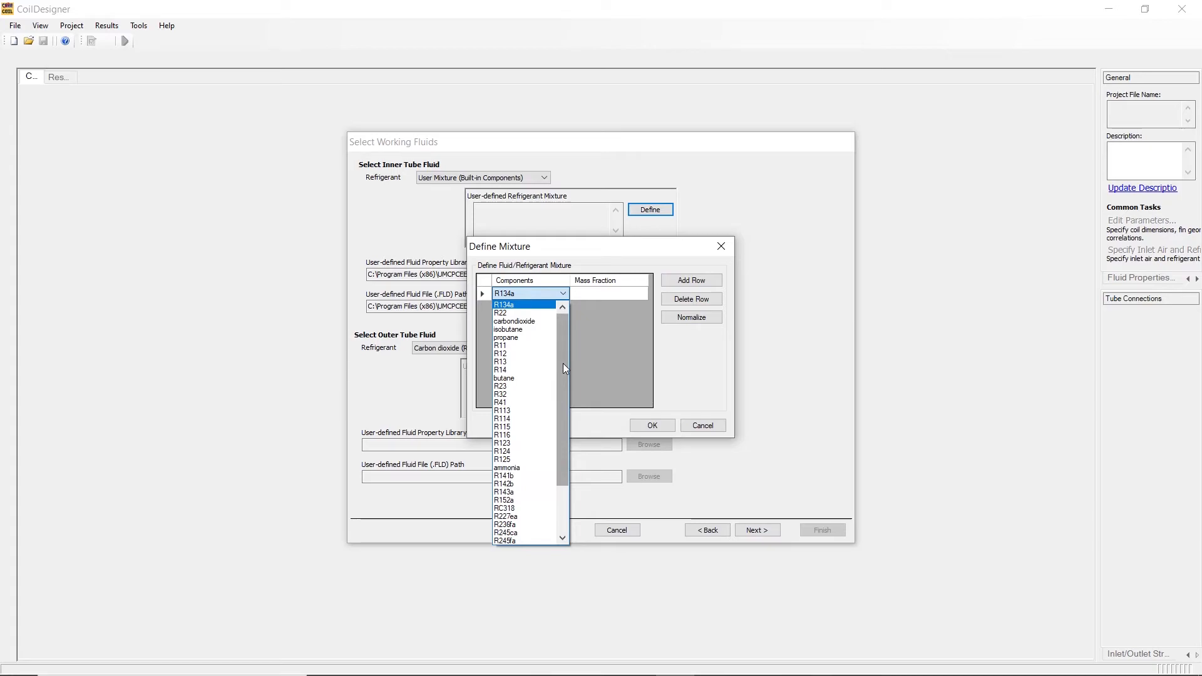
left_click_drag(565, 369, 571, 392)
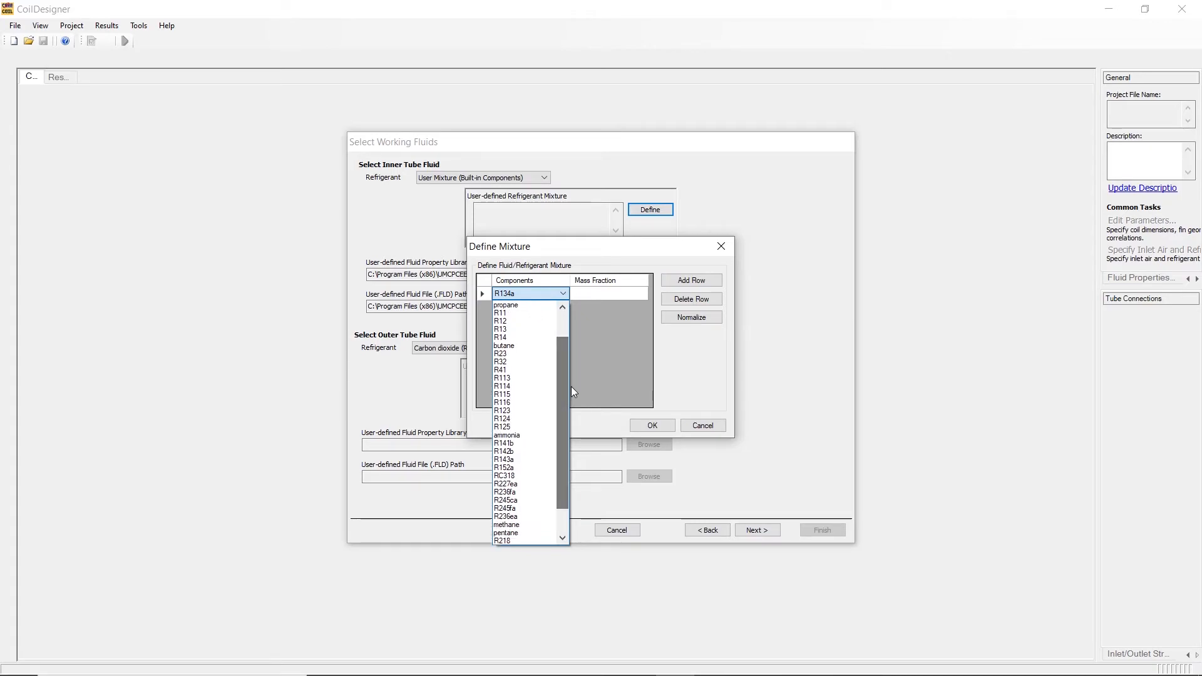
left_click(516, 411)
left_click(621, 296)
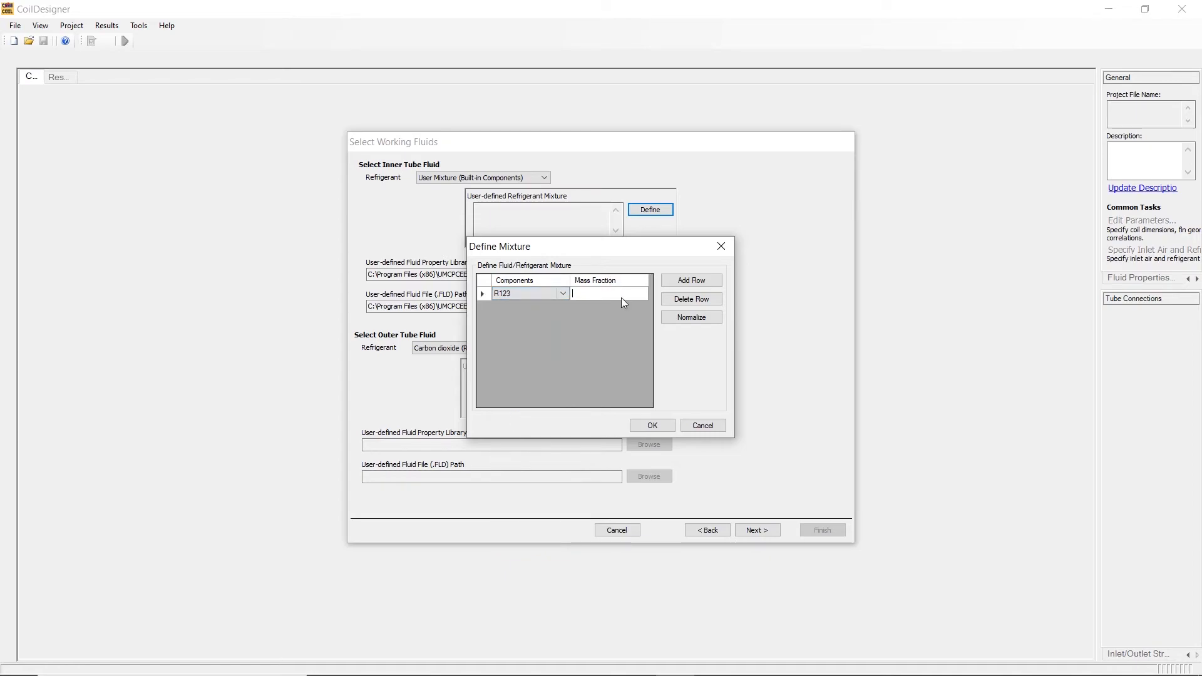
type("0.6")
Add R23 as a second mixture component with a mass fraction of 0.4 and accept the mixture definition.
left_click(665, 282)
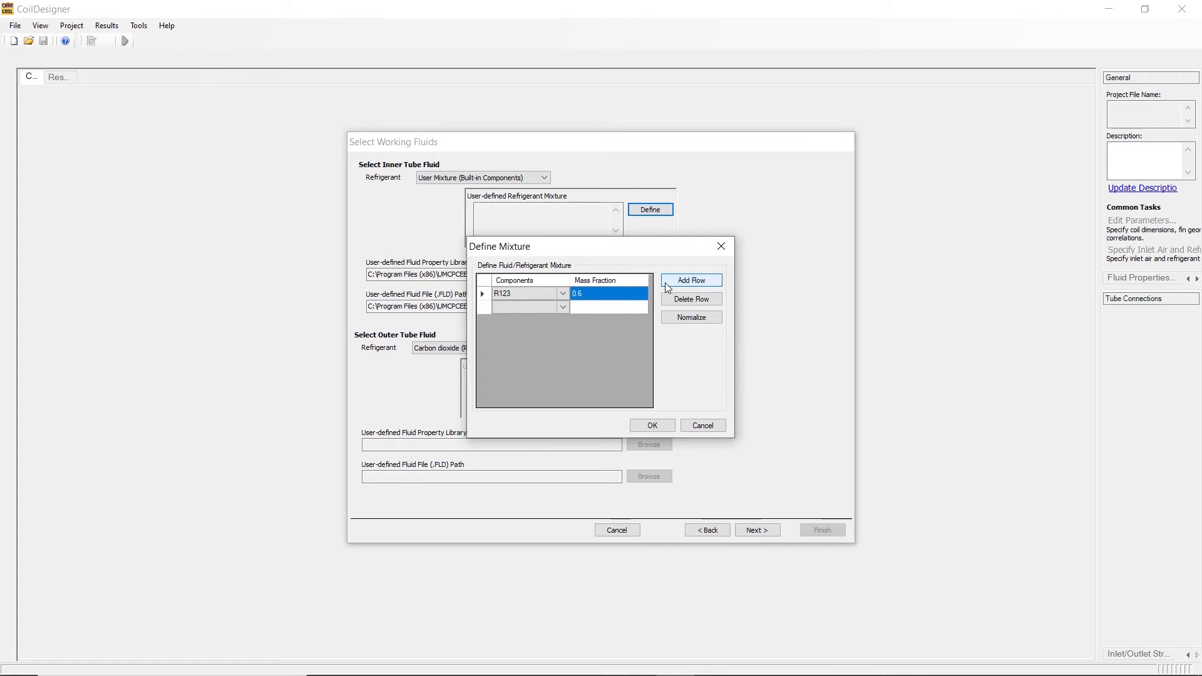
left_click(564, 308)
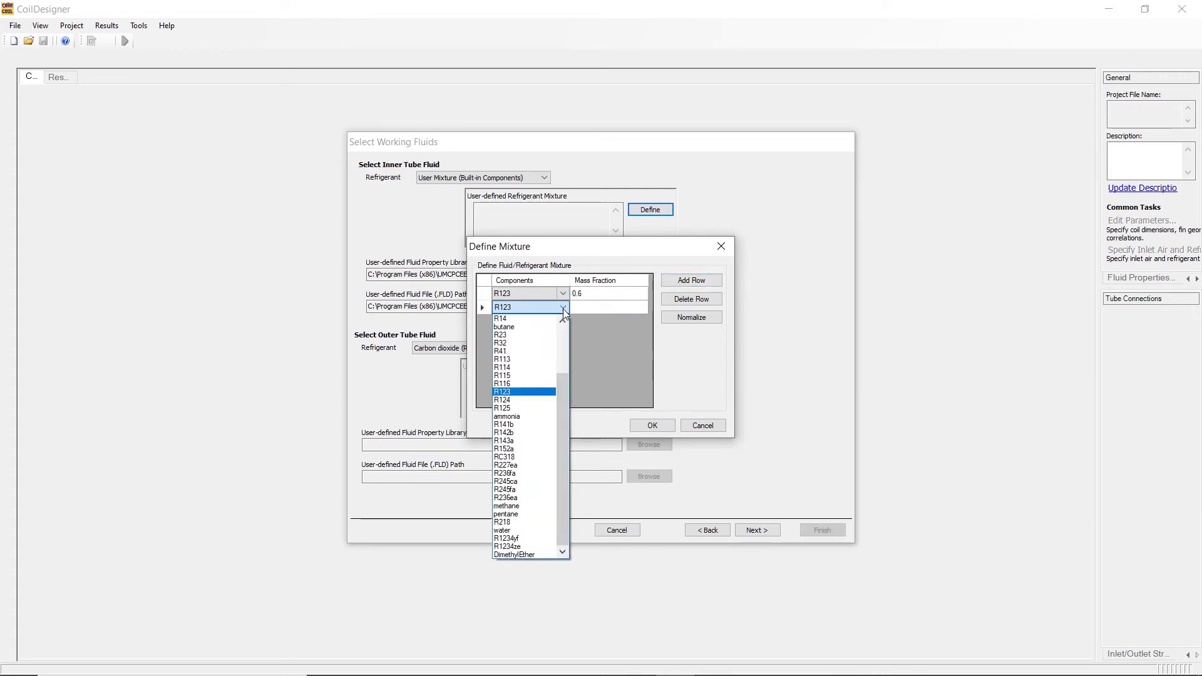
left_click(532, 336)
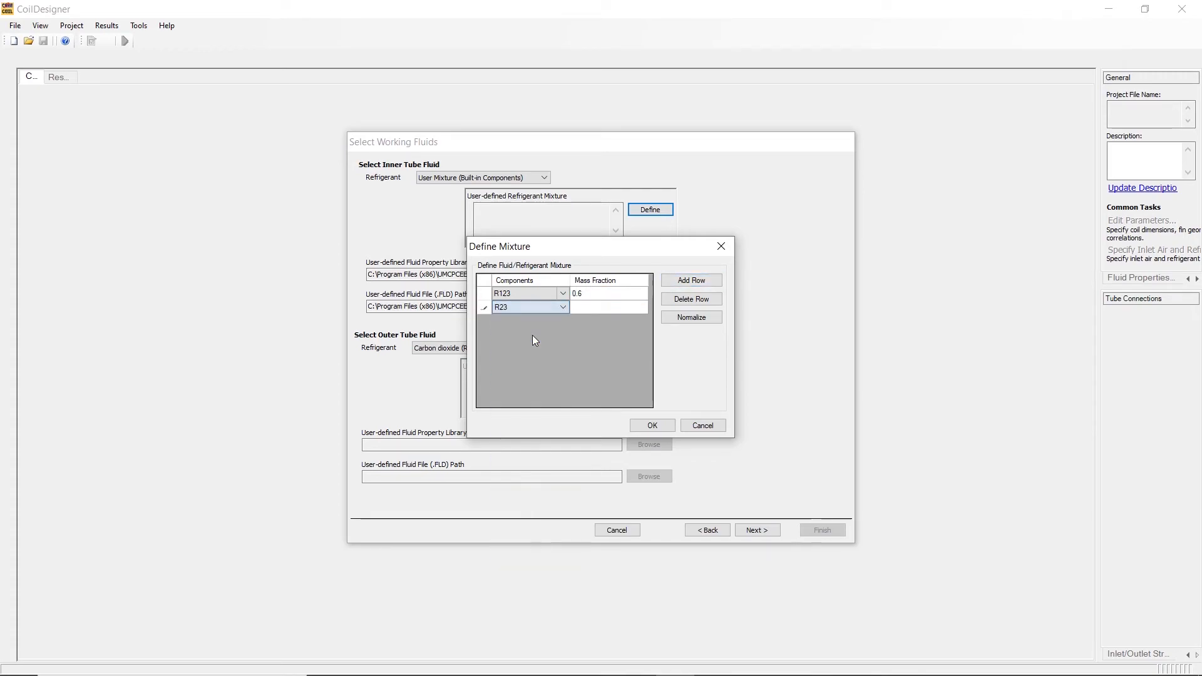
left_click(600, 307)
type("0.4")
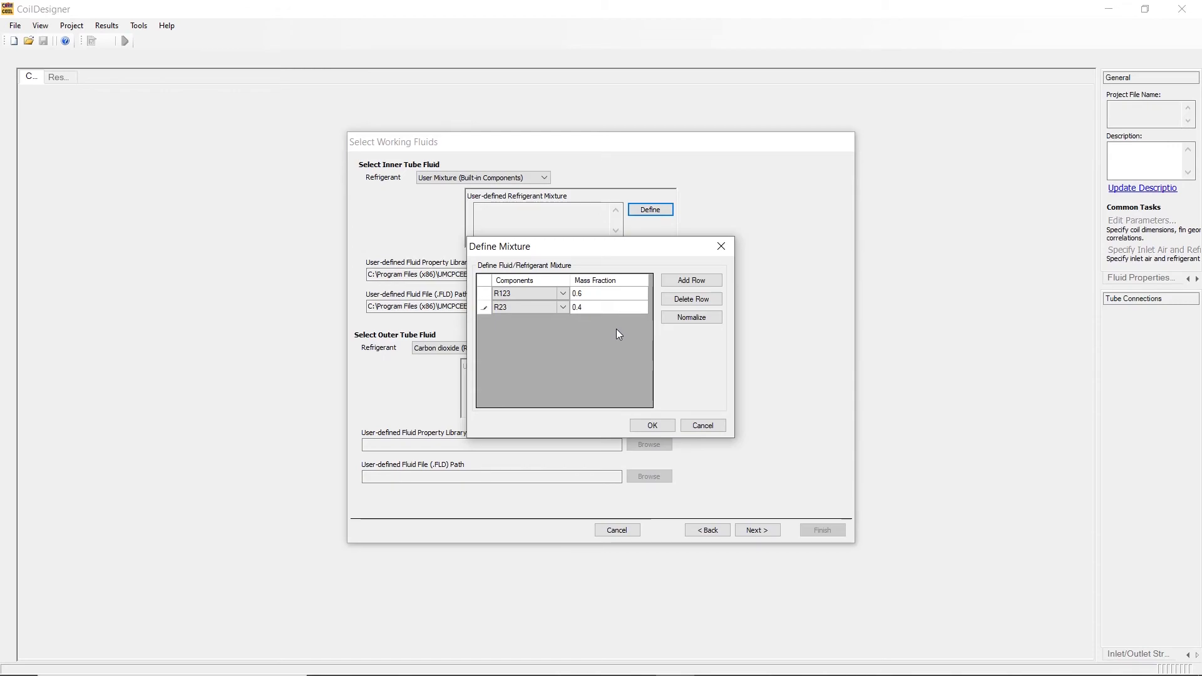
left_click(639, 430)
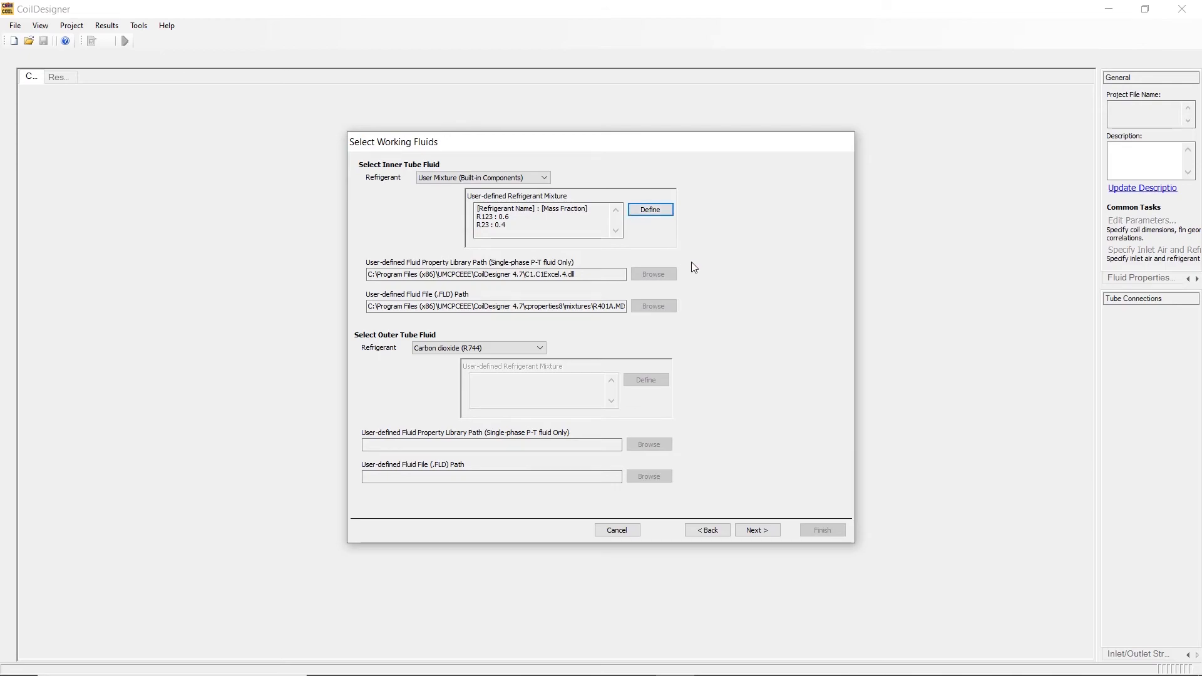
Accept the working fluids and the default heat transfer and pressure drop correlations, and finish the coil wizard.
left_click(759, 530)
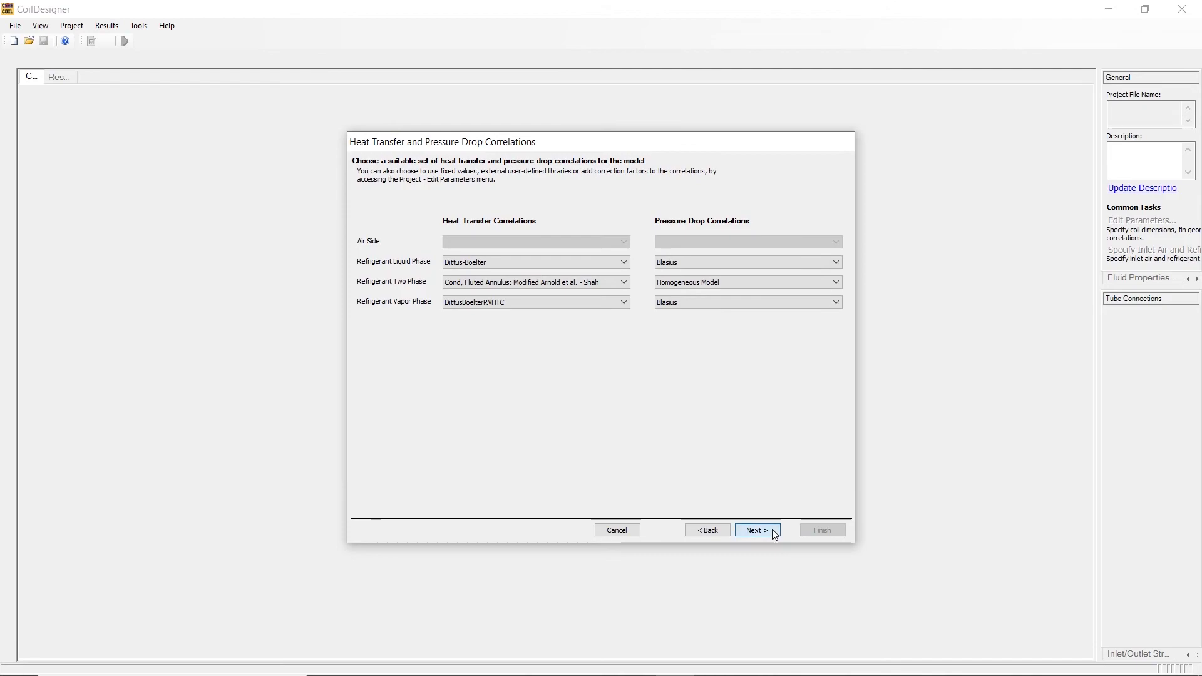
left_click(777, 532)
left_click(822, 531)
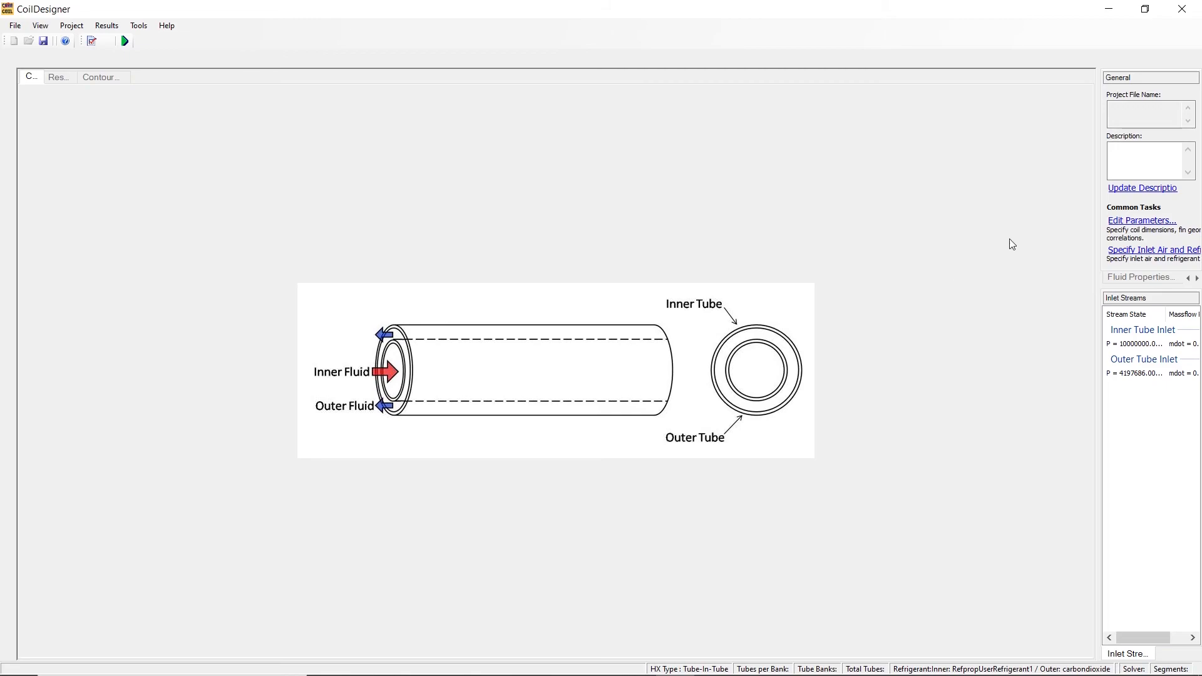
Review the refrigerant settings in the heat exchanger parameters, close the dialog without changes, and reopen it.
left_click(1141, 221)
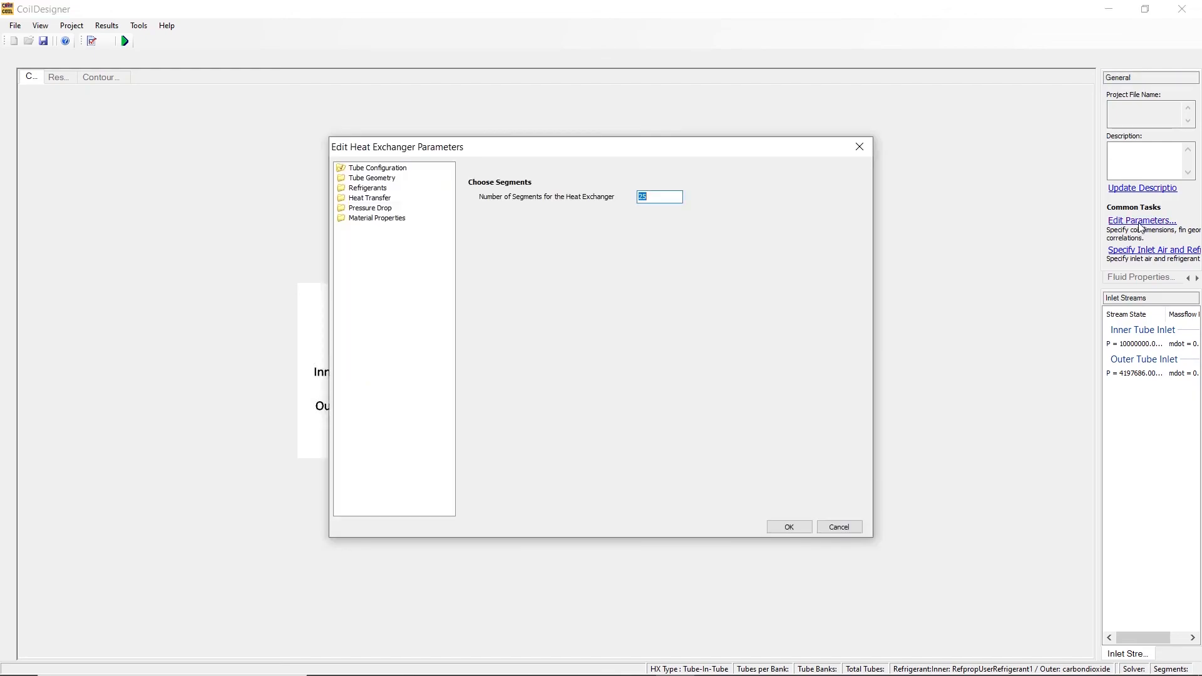
left_click(378, 188)
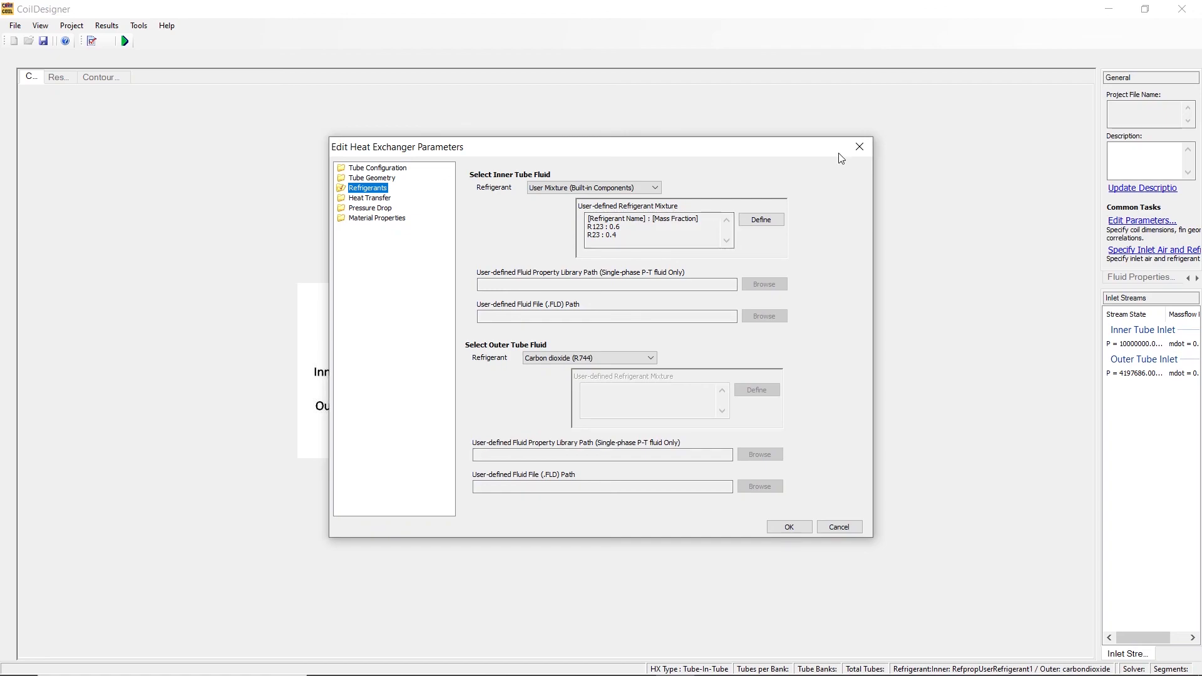
left_click(859, 147)
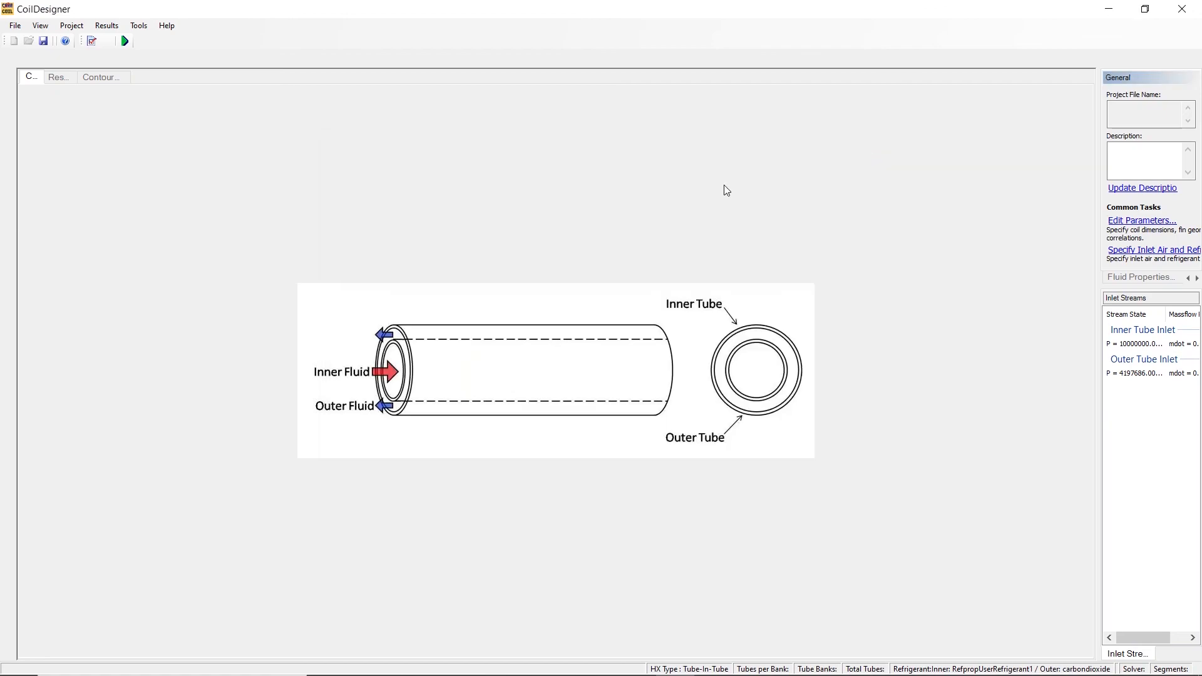
left_click(73, 27)
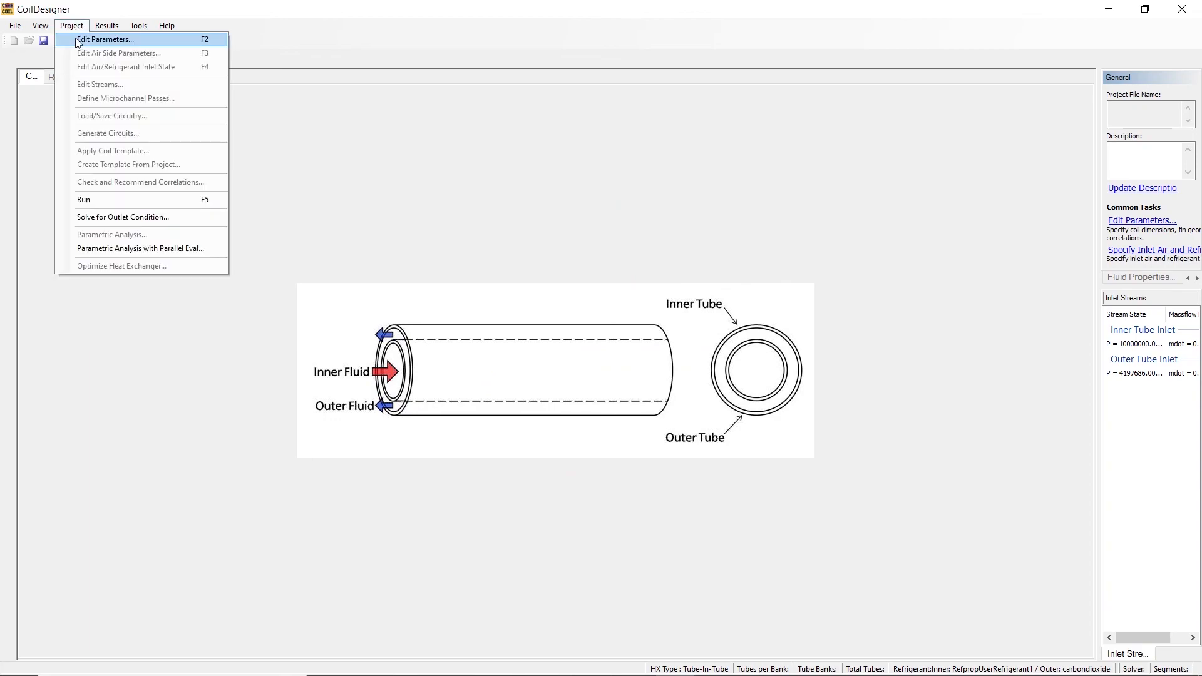
left_click(78, 40)
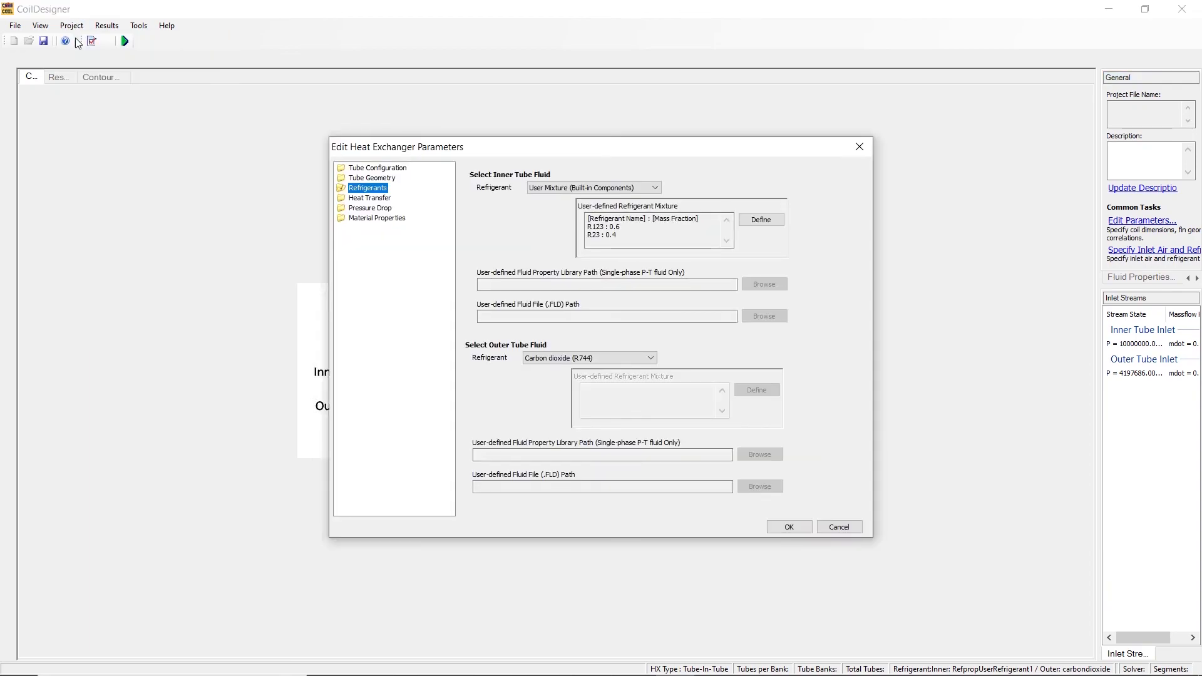